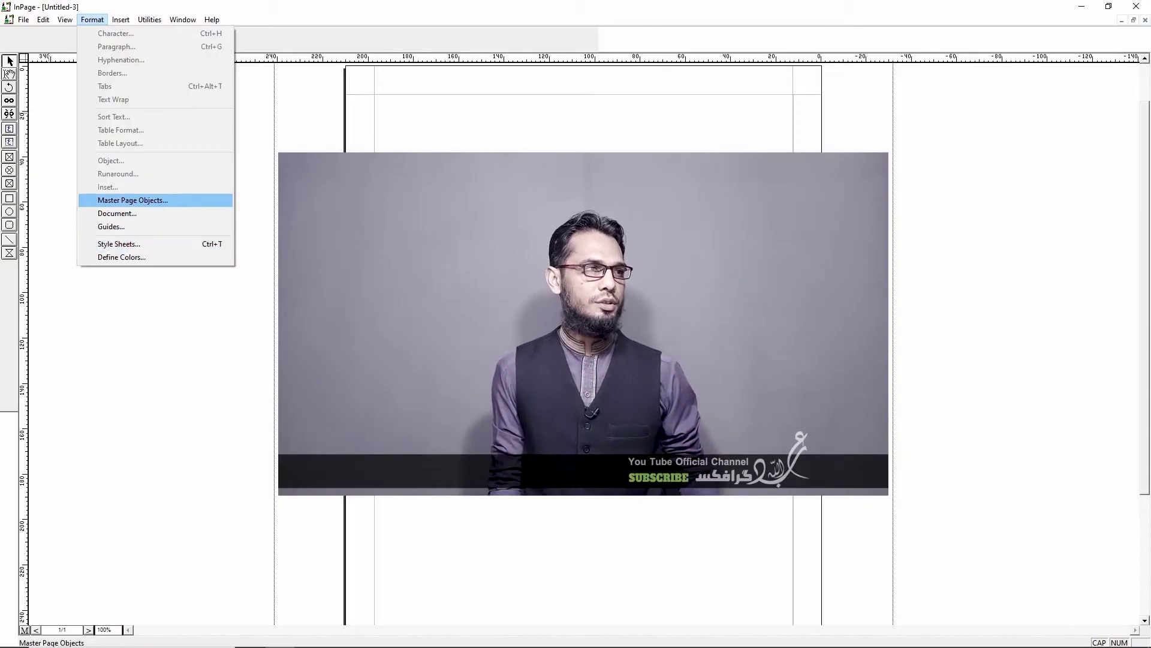
Step: Switch to the master page and add a horizontal and a vertical guide crossing at the page's centre
{"action": "left_click", "coordinate": [432, 252]}
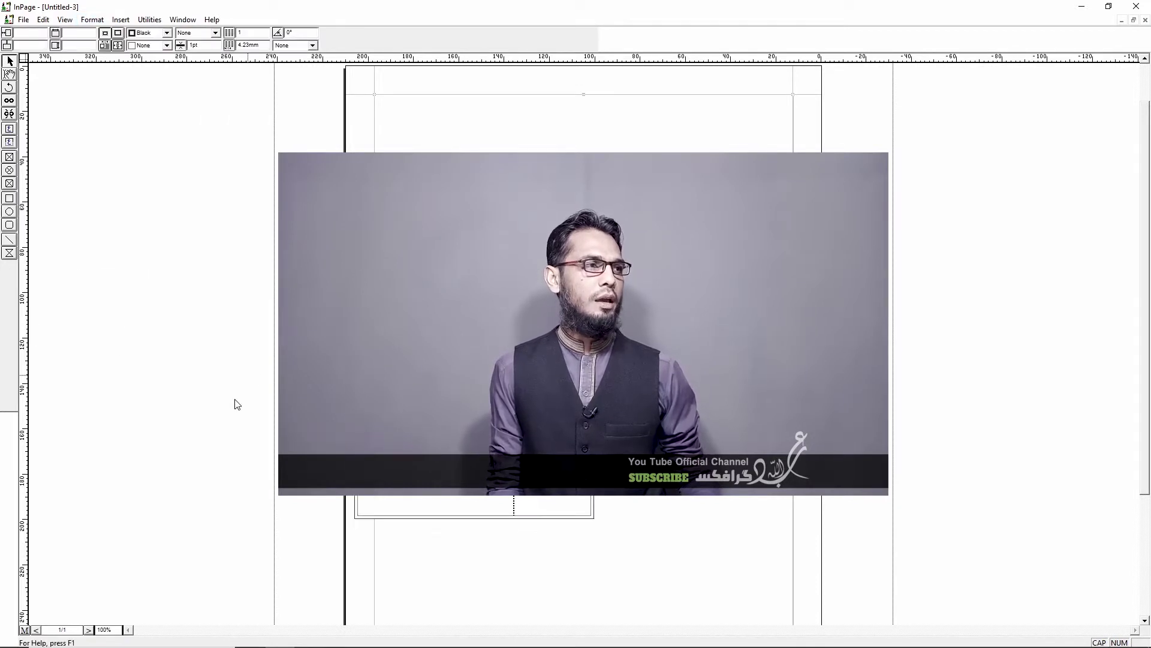
{"action": "left_click", "coordinate": [25, 631]}
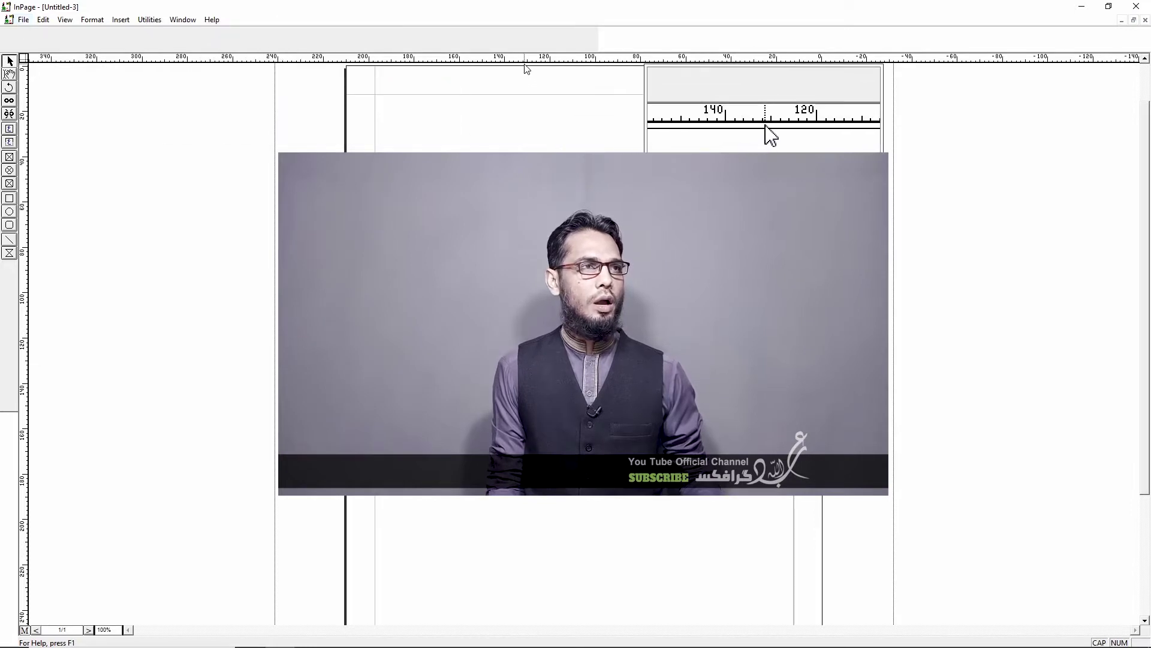
{"action": "left_click", "coordinate": [550, 174]}
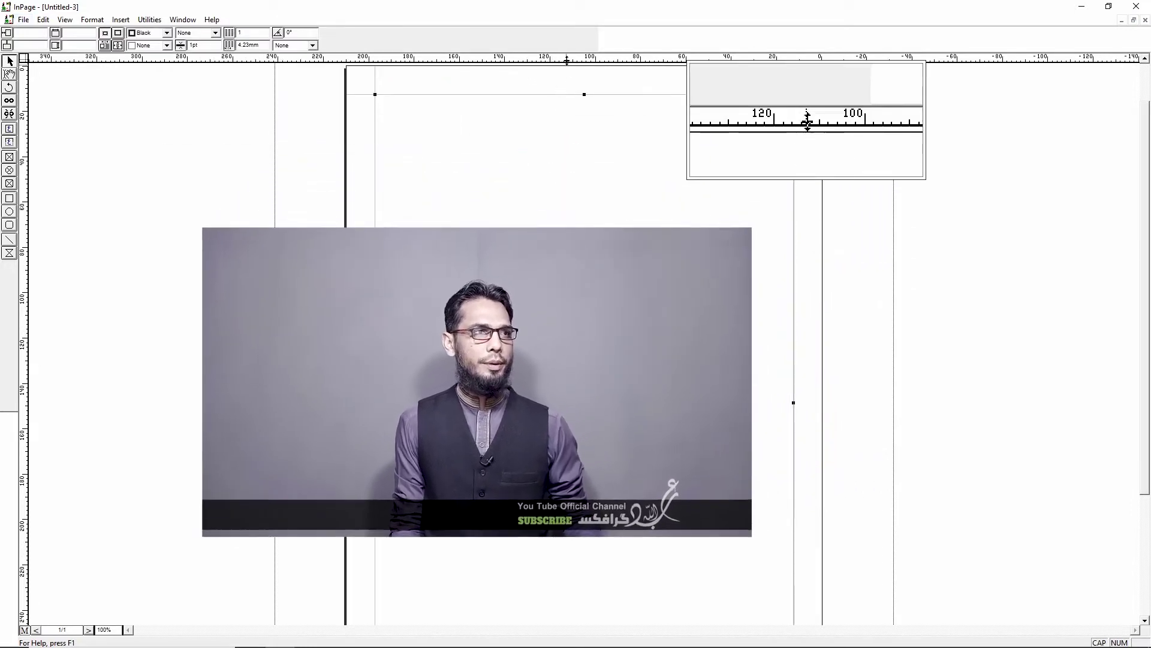
{"action": "left_click_drag", "start_coordinate": [565, 60], "coordinate": [609, 403]}
{"action": "left_click_drag", "start_coordinate": [20, 273], "coordinate": [584, 322]}
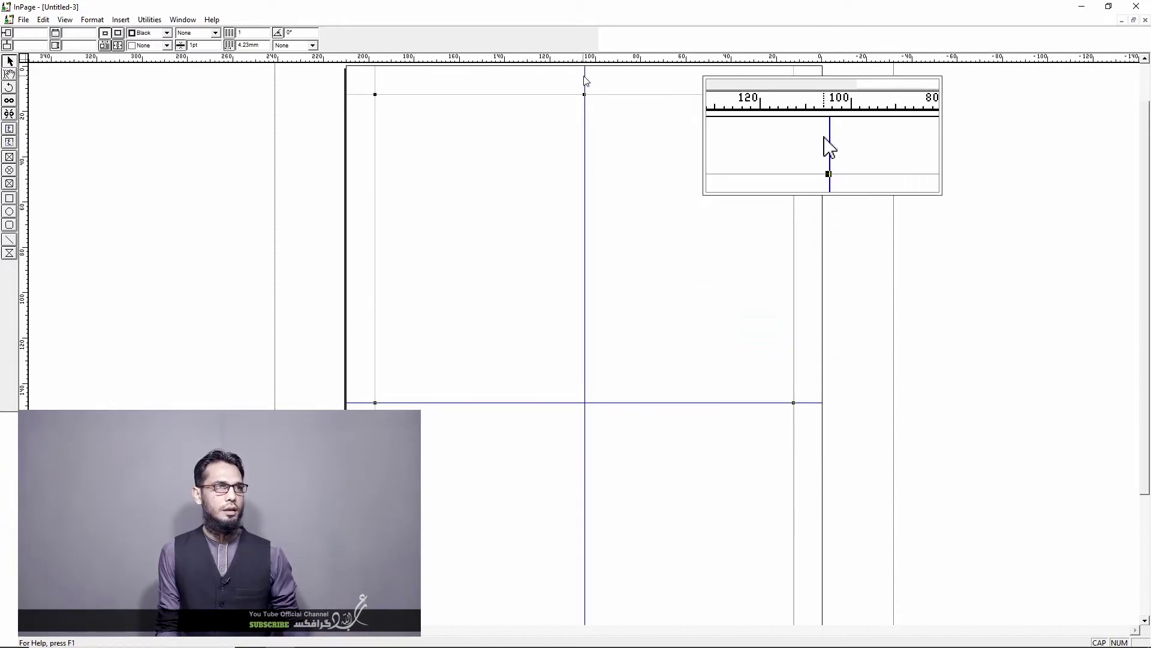
{"action": "left_click", "coordinate": [586, 80]}
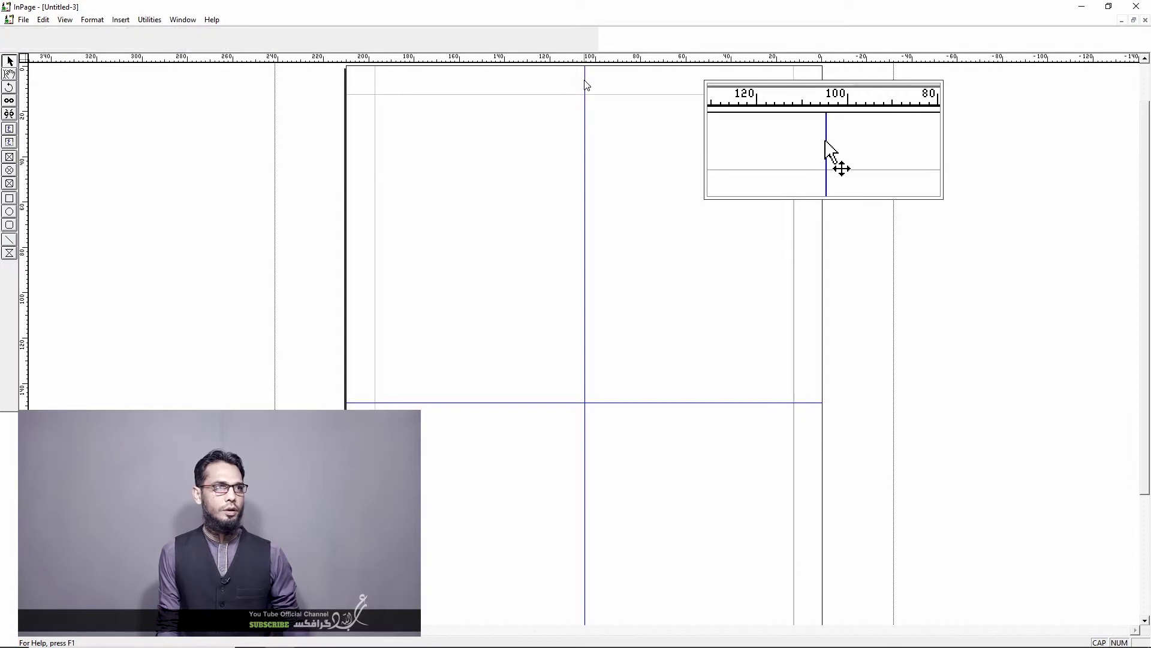
Step: Draw a text box about 115 × 166 mm around the guide intersection, and set its width to 6" and height to 8"
{"action": "left_click", "coordinate": [9, 128]}
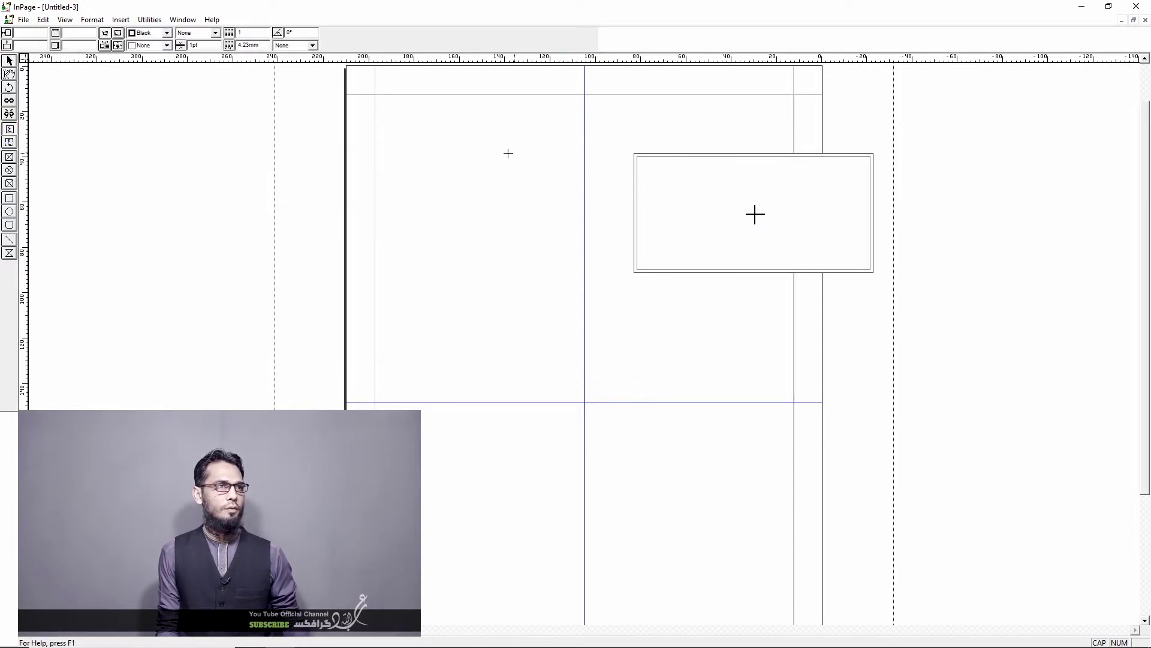
{"action": "left_click_drag", "start_coordinate": [430, 128], "coordinate": [703, 519]}
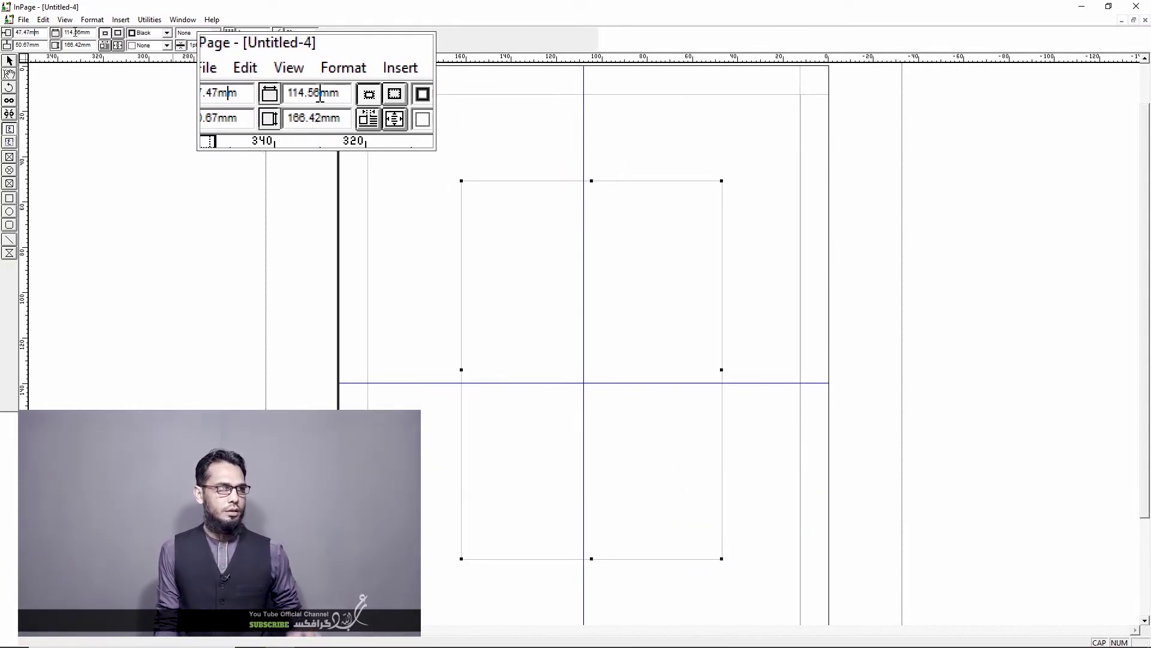
{"action": "double_click", "coordinate": [80, 33]}
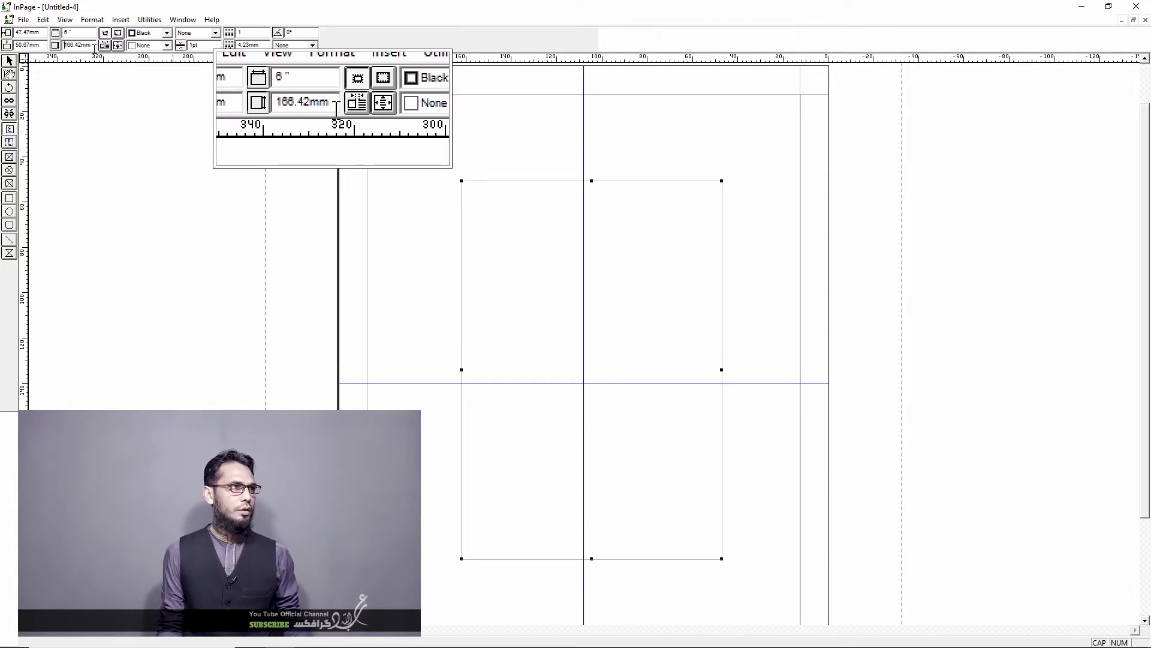
{"action": "left_click_drag", "start_coordinate": [94, 46], "coordinate": [57, 47]}
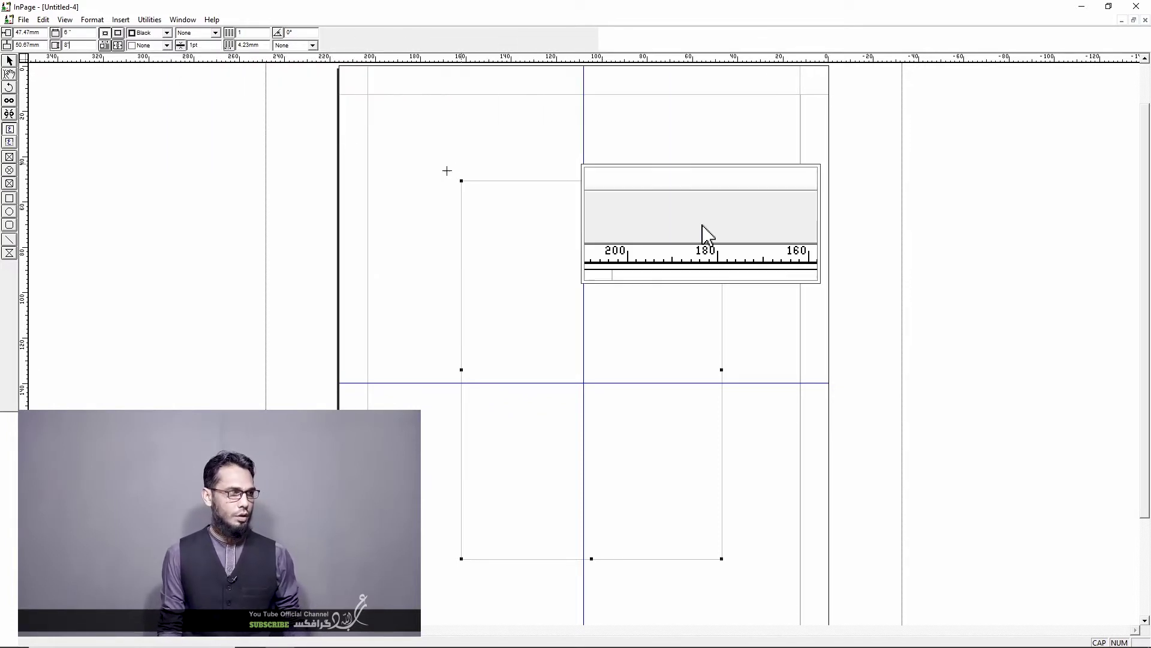
{"action": "key", "text": "Return"}
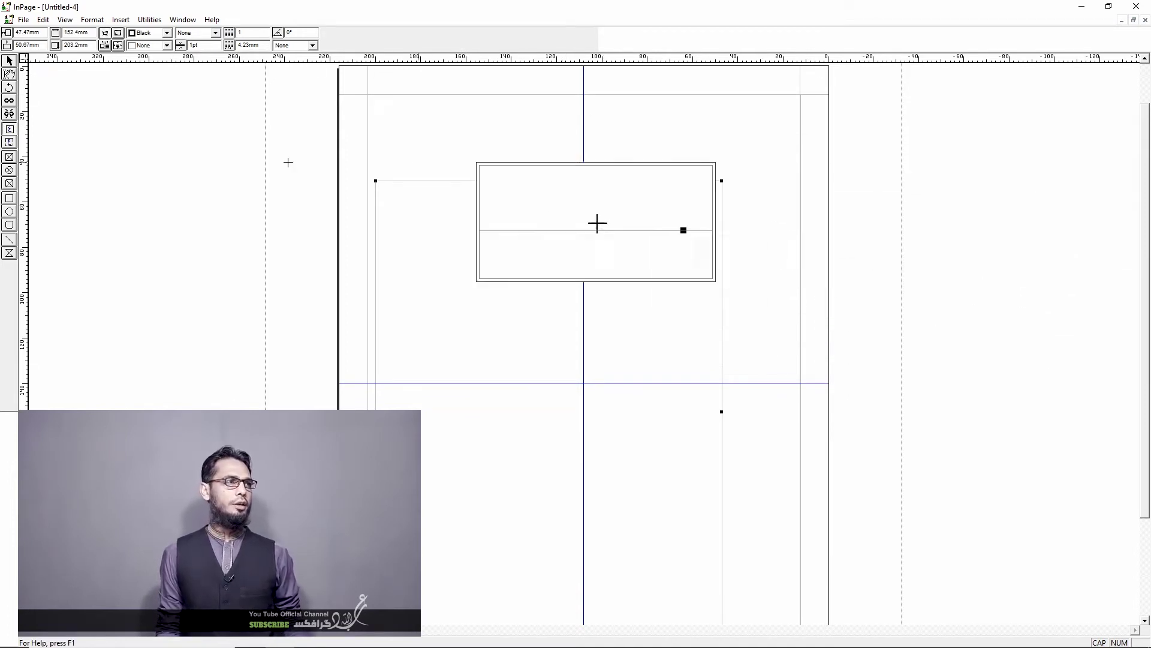
Step: Select the main text box and re-enter its size as 6" wide and 8" high
{"action": "left_click", "coordinate": [9, 60]}
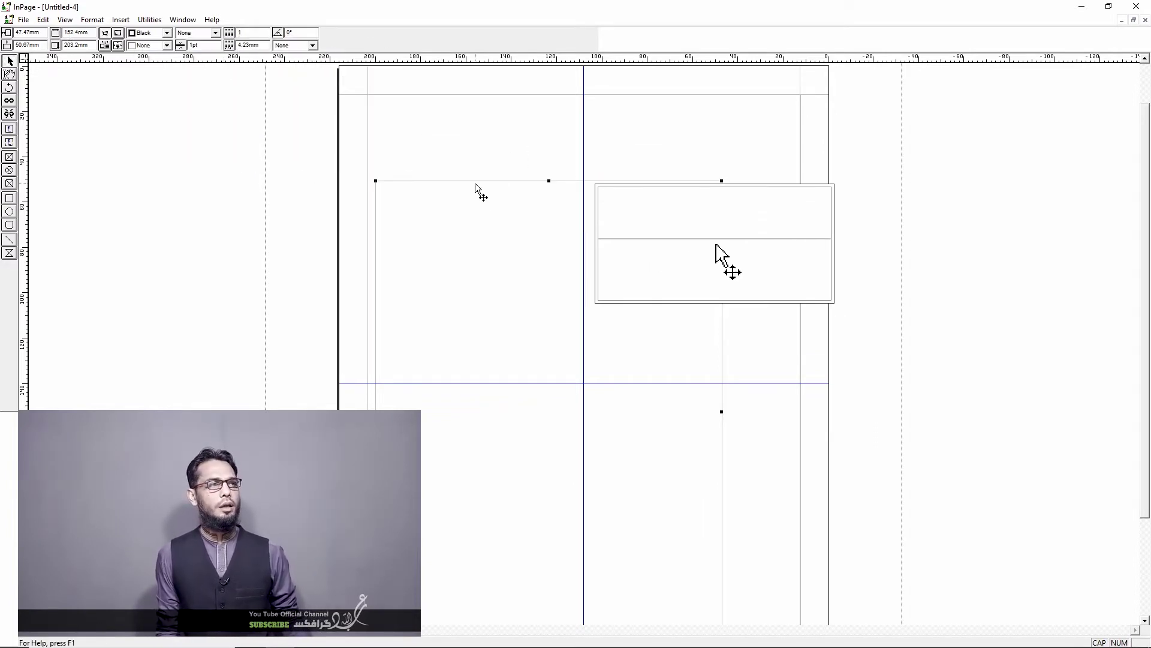
{"action": "double_click", "coordinate": [68, 32]}
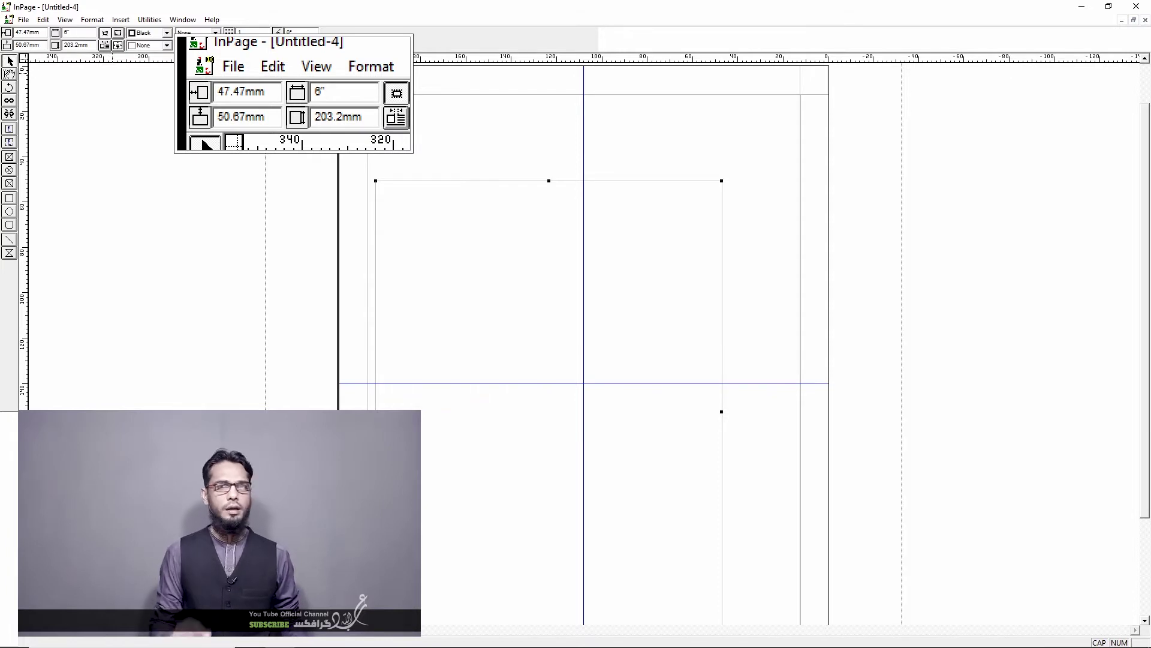
{"action": "left_click", "coordinate": [54, 46]}
{"action": "type", "text": "8"}
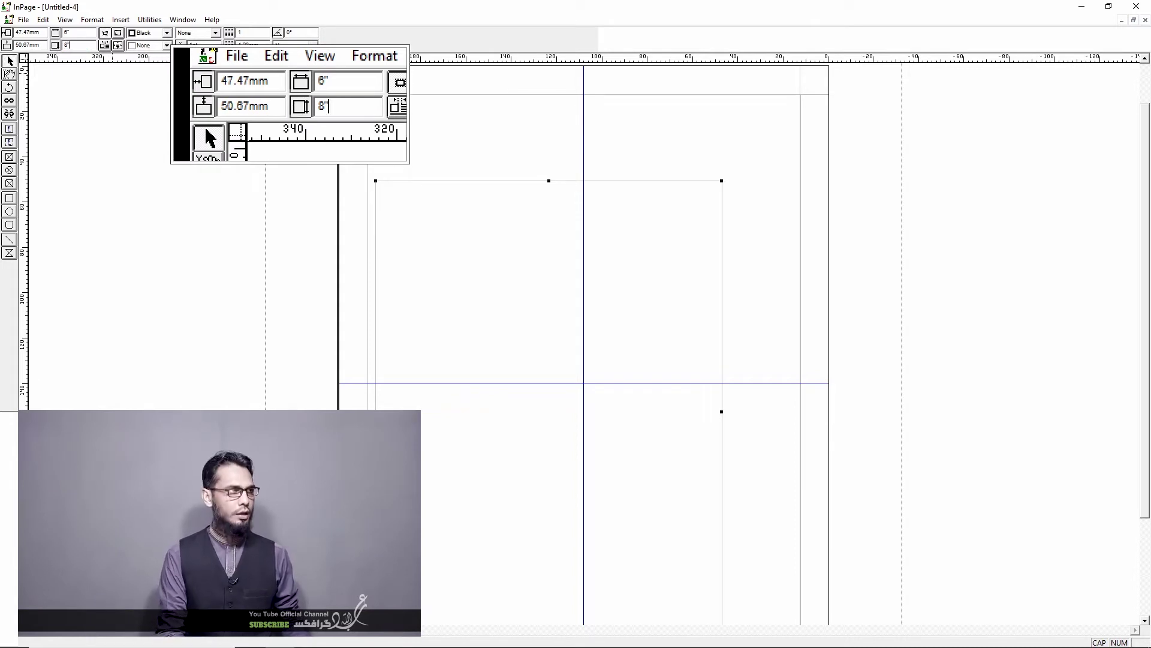
{"action": "key", "text": "Return"}
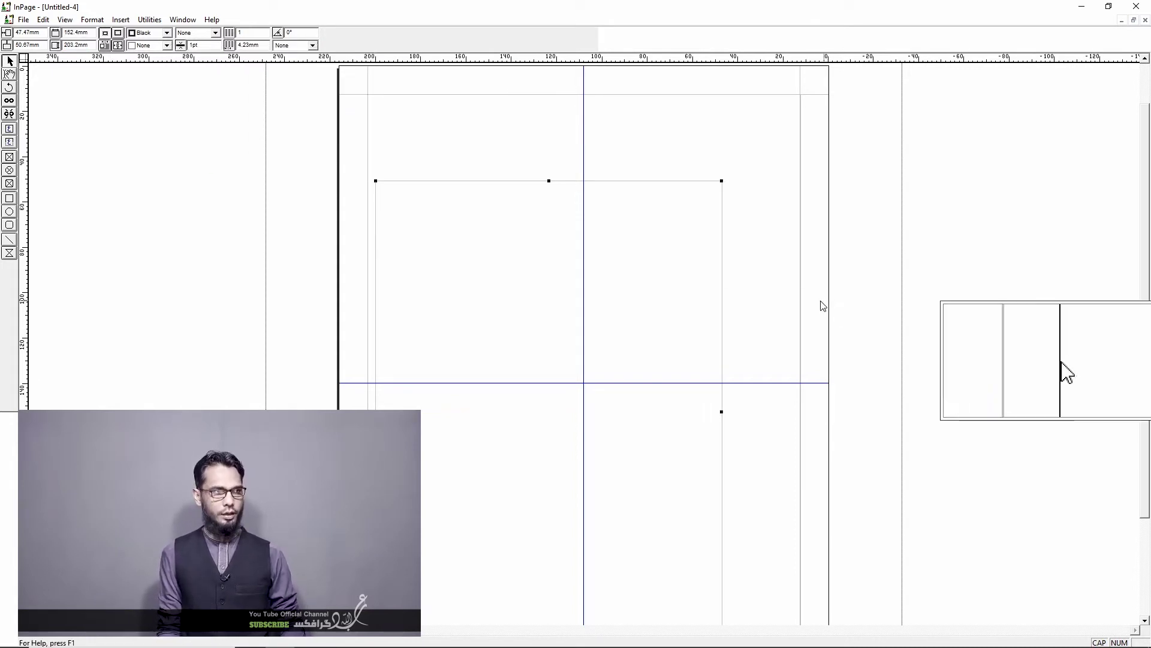
Step: Move the main text box so its midpoints sit on the vertical and horizontal centre guides
{"action": "left_click_drag", "start_coordinate": [633, 222], "coordinate": [653, 185]}
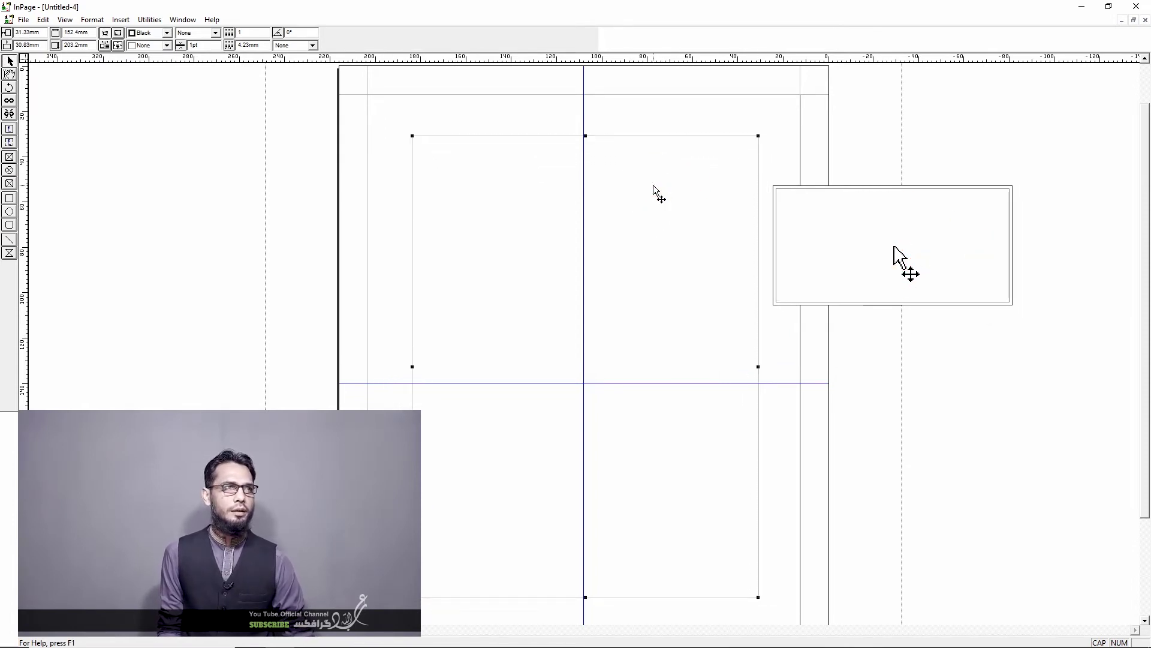
{"action": "key", "text": "Left"}
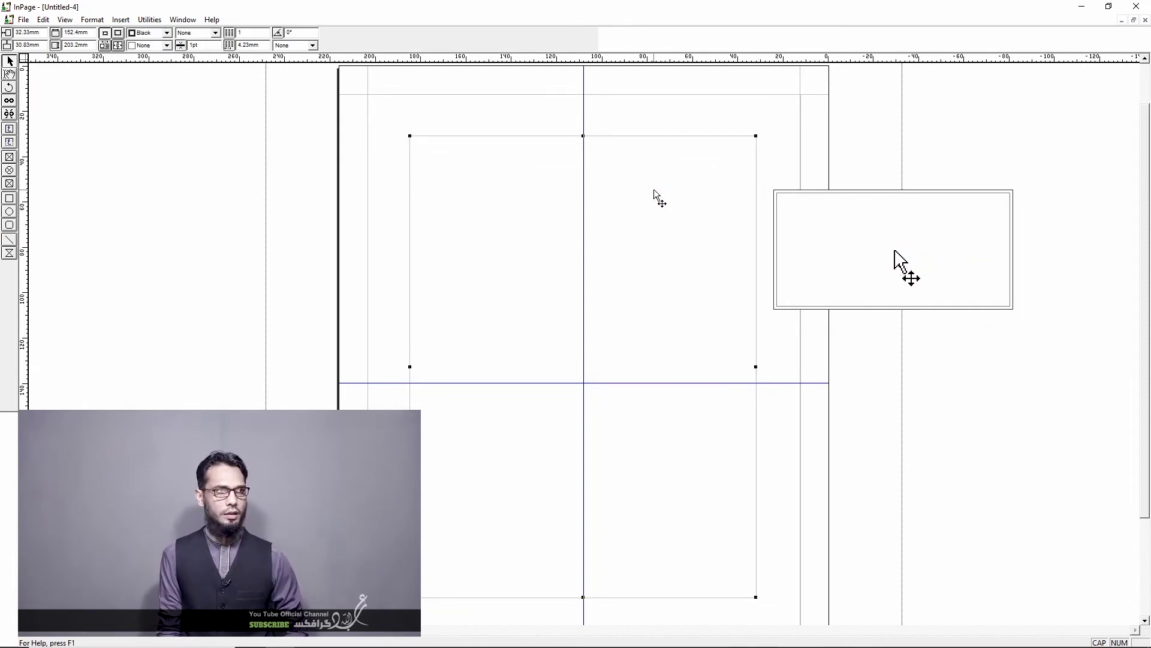
{"action": "key", "text": "Down"}
{"action": "key", "text": "Down"}
{"action": "key", "text": "Down"}
{"action": "key", "text": "Down"}
{"action": "key", "text": "Down"}
{"action": "key", "text": "Down"}
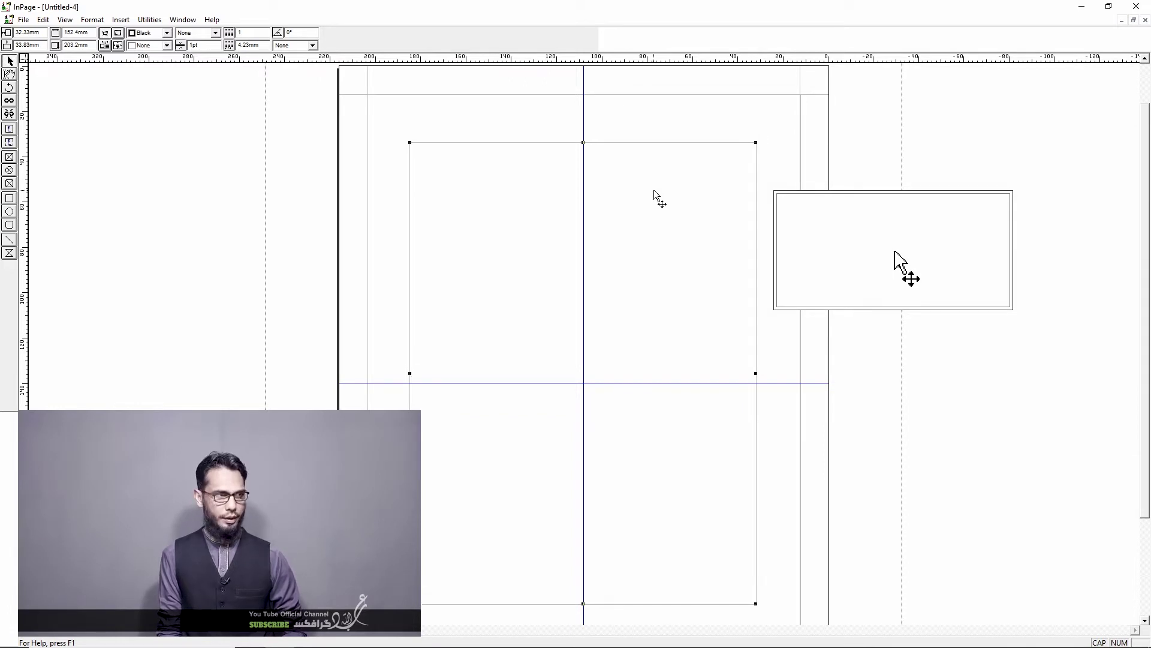
{"action": "key", "text": "Down"}
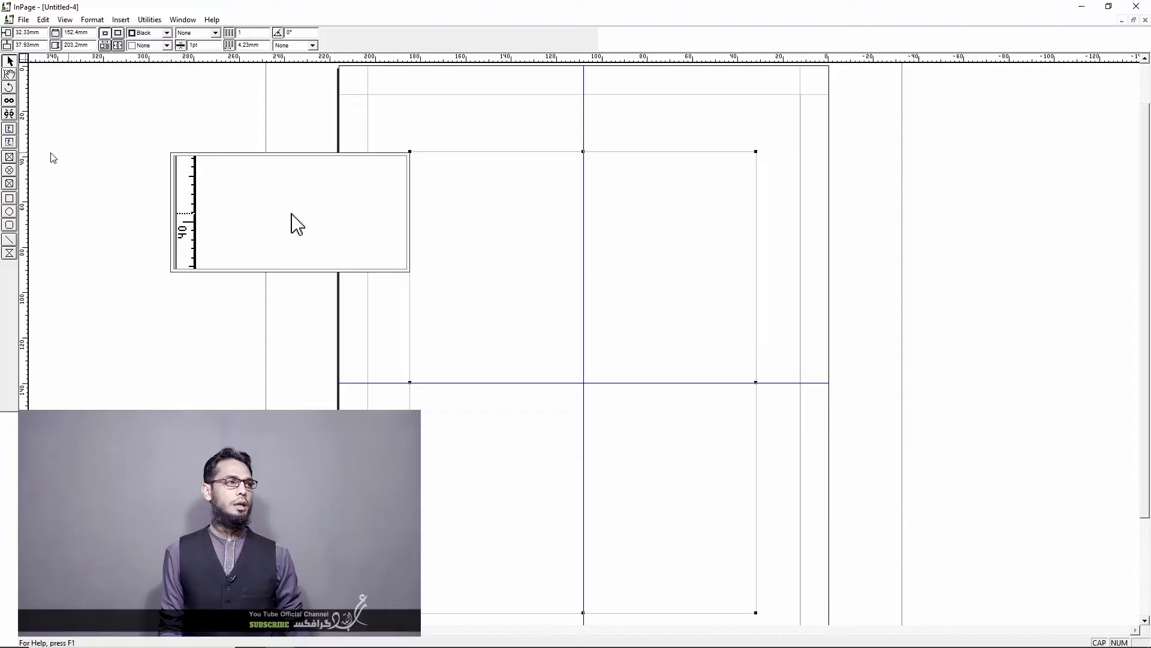
Step: Draw a title text box about 21 mm wide above the main text box's top centre and insert a page number in it
{"action": "left_click", "coordinate": [10, 142]}
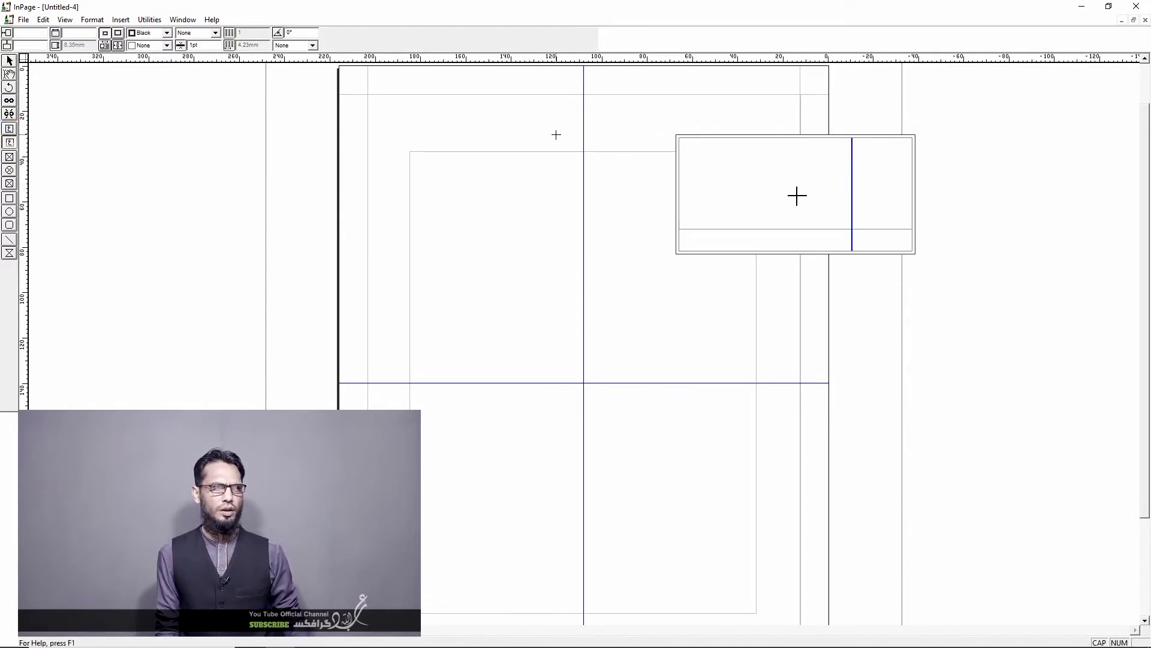
{"action": "left_click", "coordinate": [604, 154]}
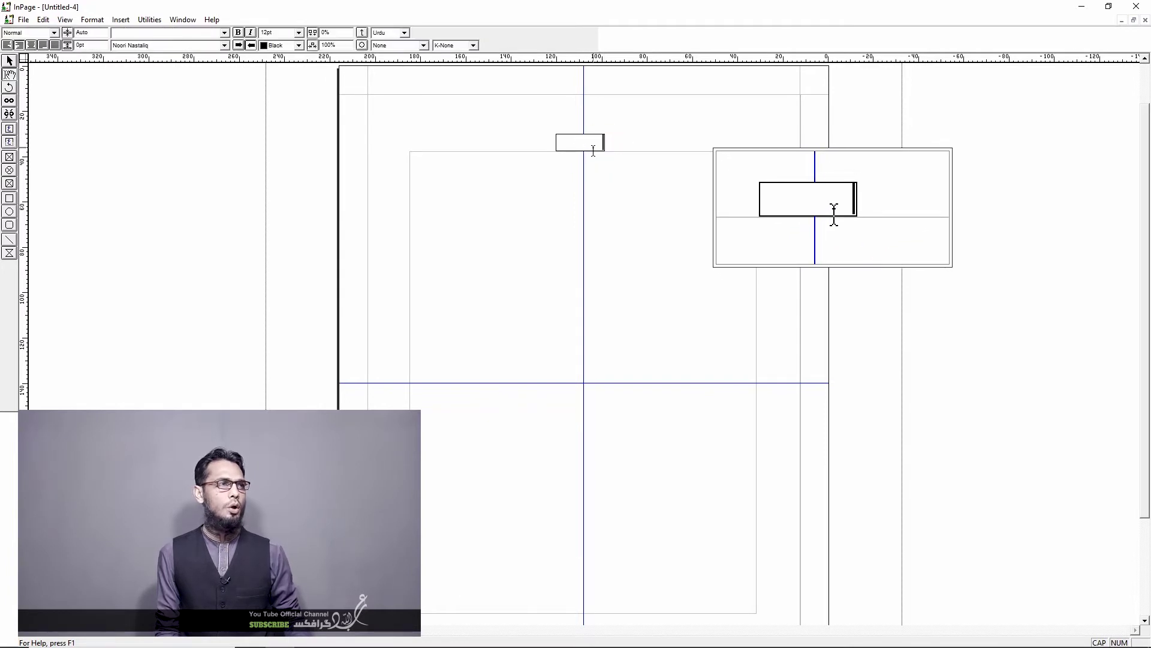
{"action": "left_click", "coordinate": [127, 32]}
{"action": "left_click", "coordinate": [120, 19]}
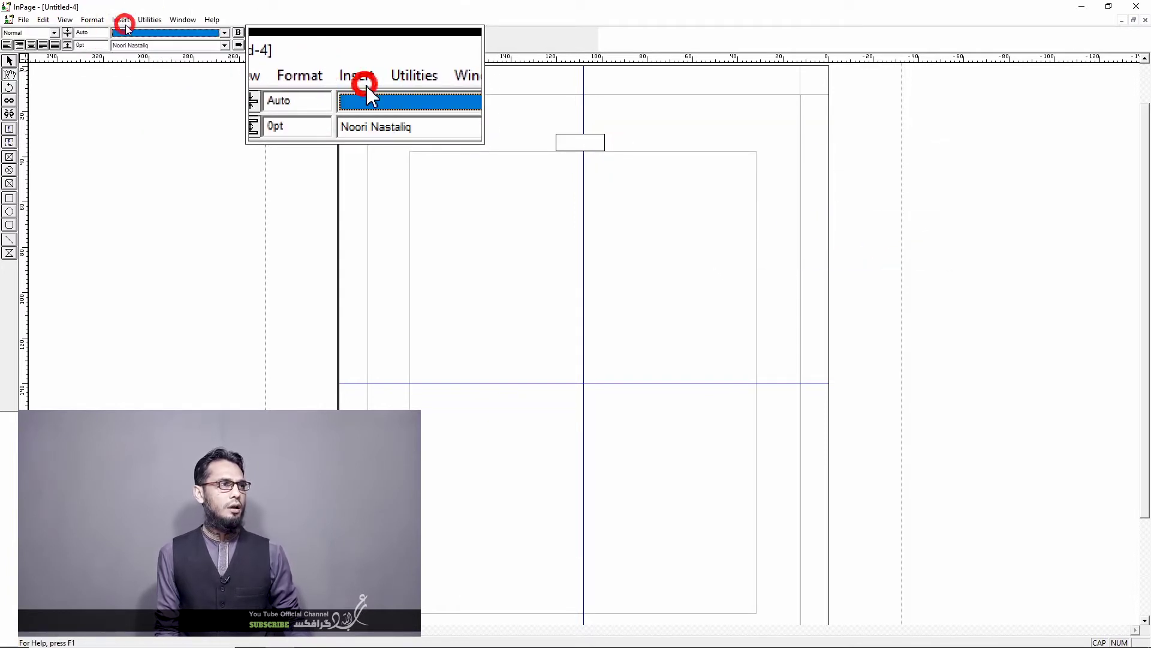
{"action": "left_click", "coordinate": [121, 19]}
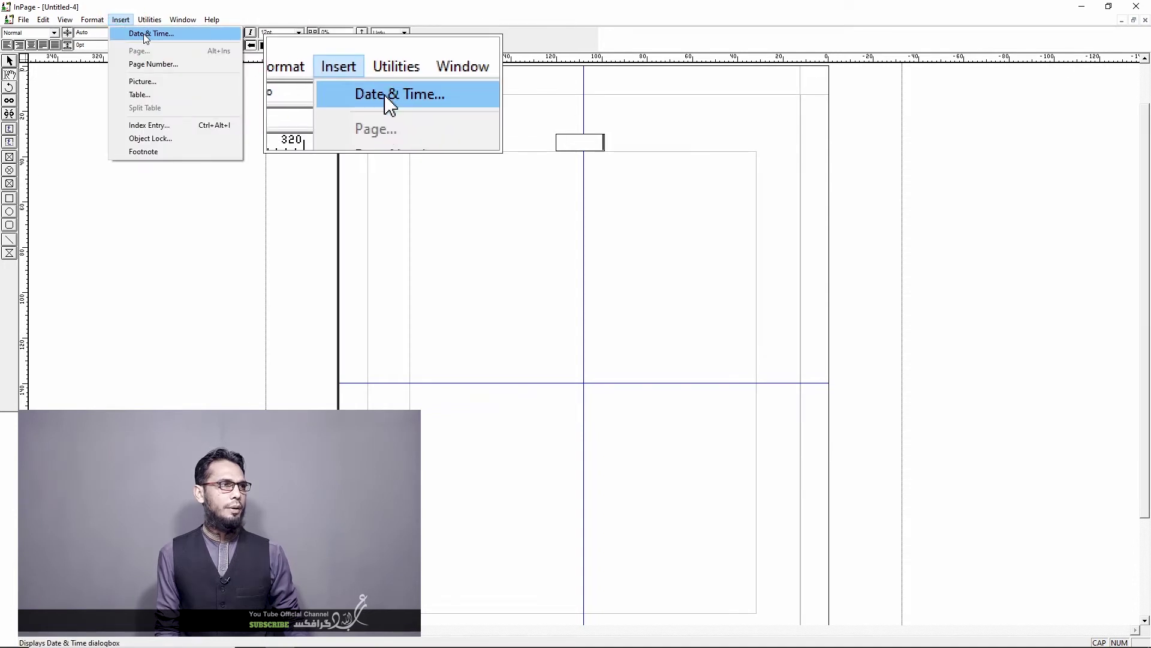
{"action": "left_click", "coordinate": [150, 63]}
Step: Centre the page number within its title box and nudge the box onto the vertical guide, against the main text box's top edge
{"action": "left_click_drag", "start_coordinate": [555, 134], "coordinate": [599, 150]}
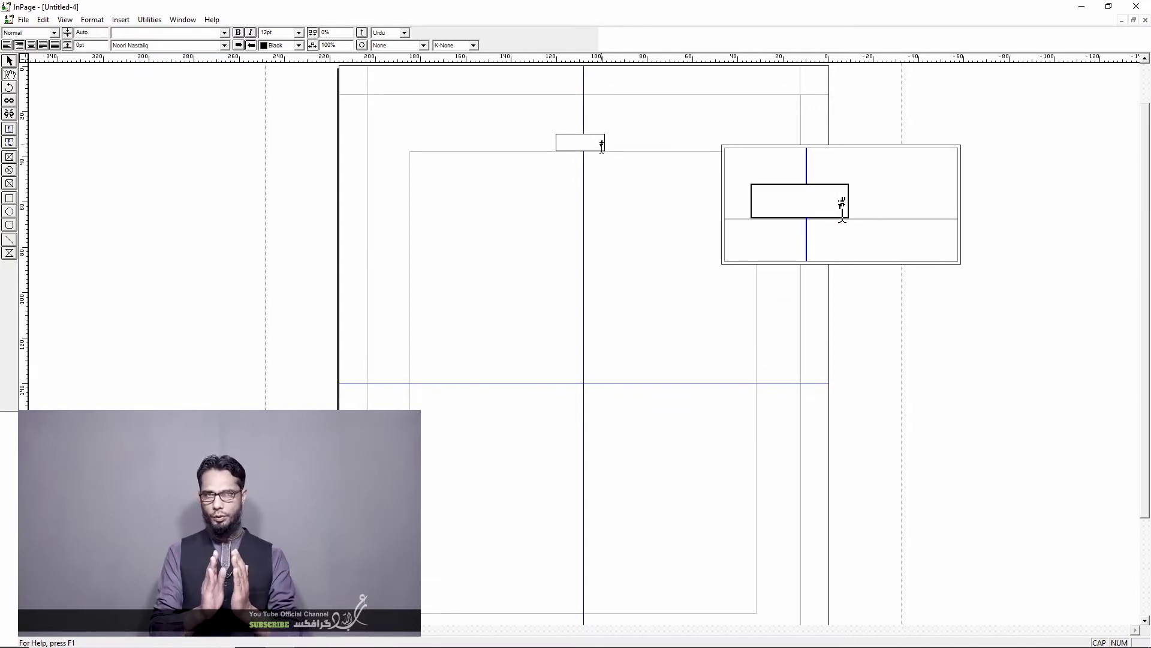
{"action": "left_click", "coordinate": [32, 46]}
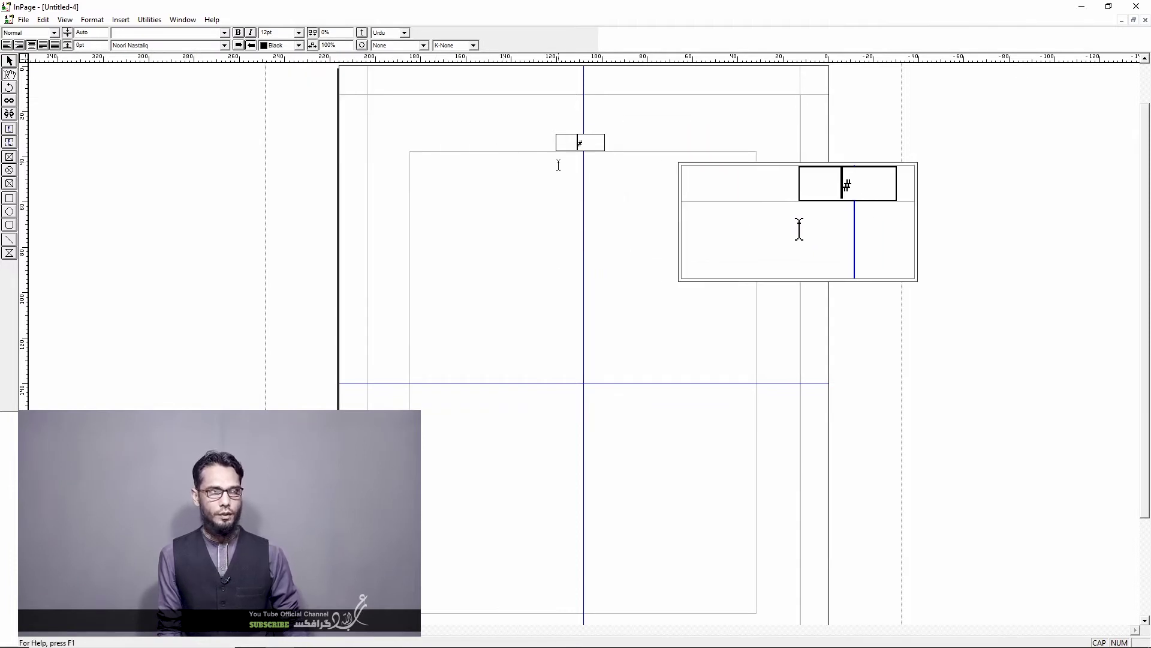
{"action": "key", "text": "Escape"}
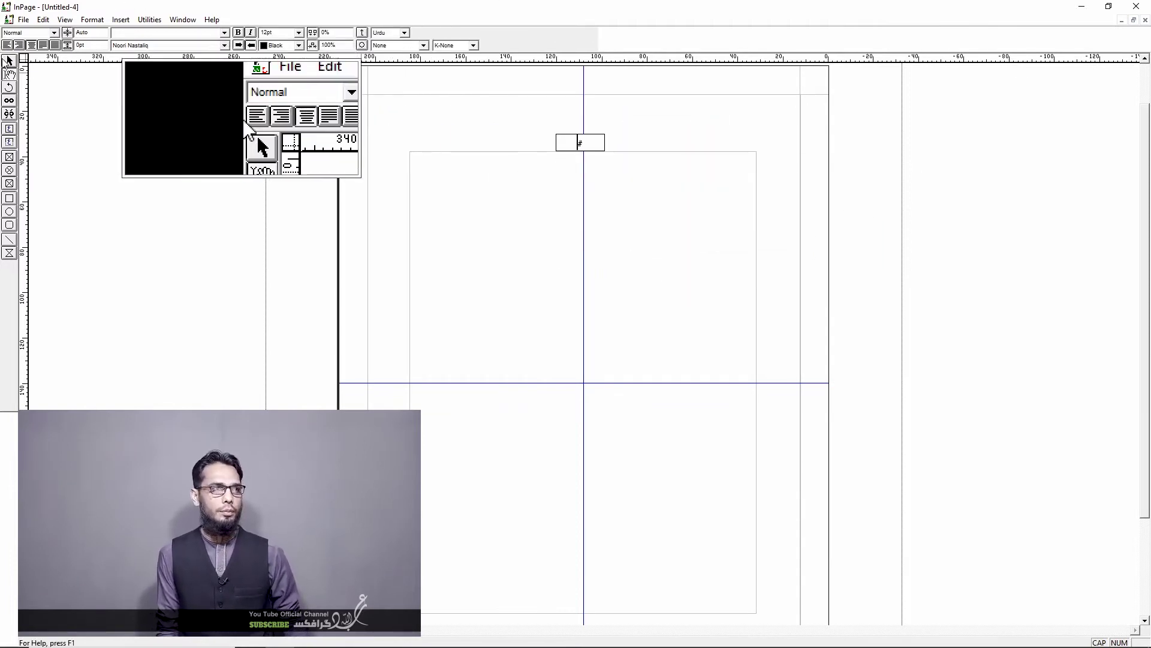
{"action": "left_click", "coordinate": [601, 142]}
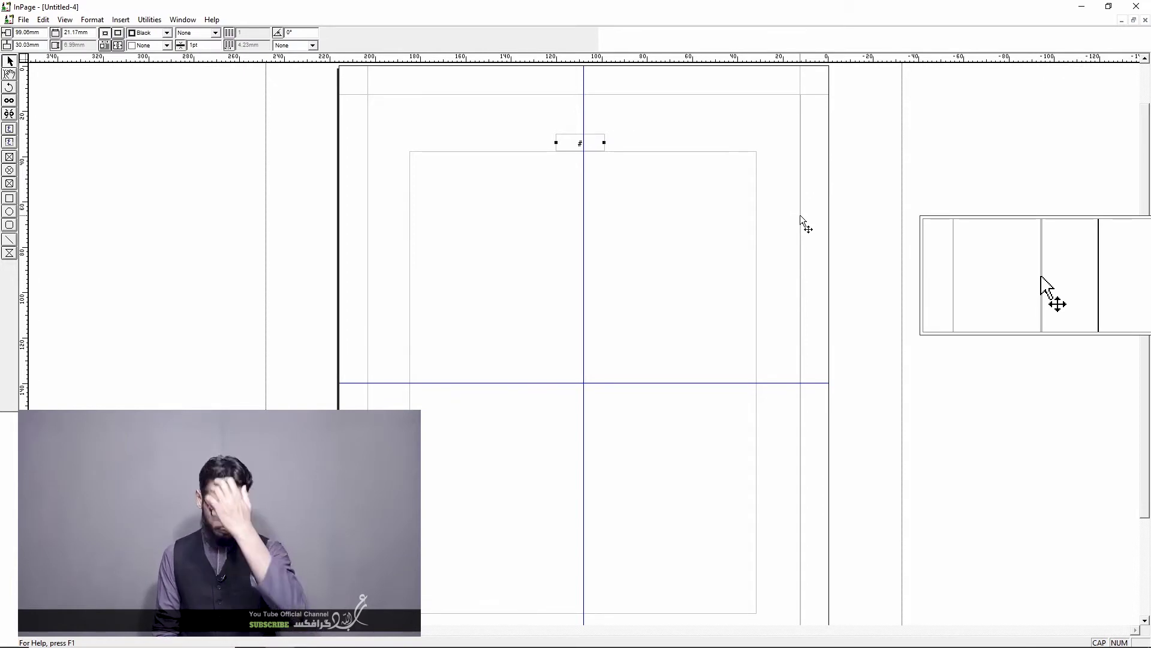
{"action": "key", "text": "Right"}
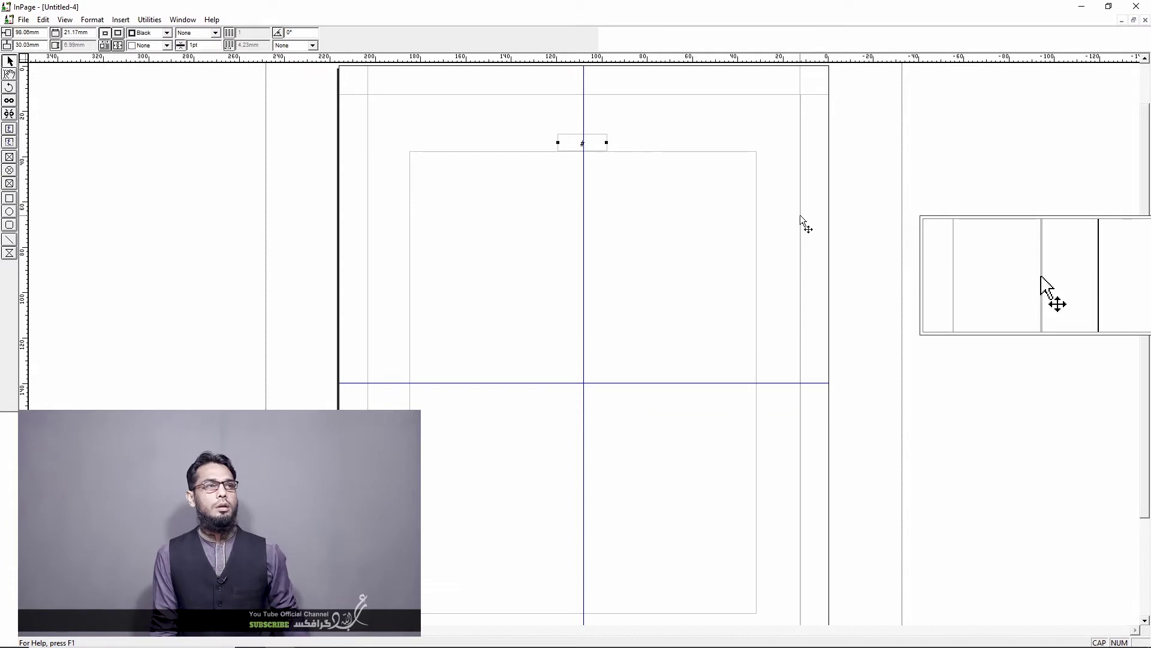
{"action": "key", "text": "Down"}
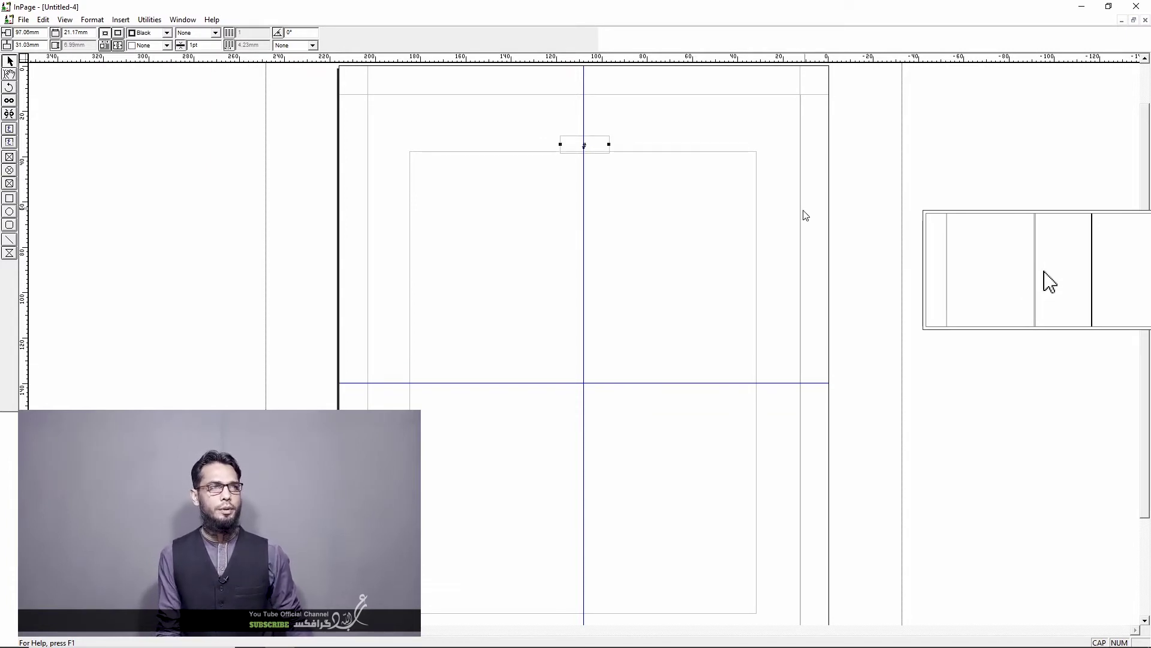
Step: Draw a title text box about 48 mm wide above the main text box and align it with that box's top-right corner
{"action": "left_click", "coordinate": [9, 142]}
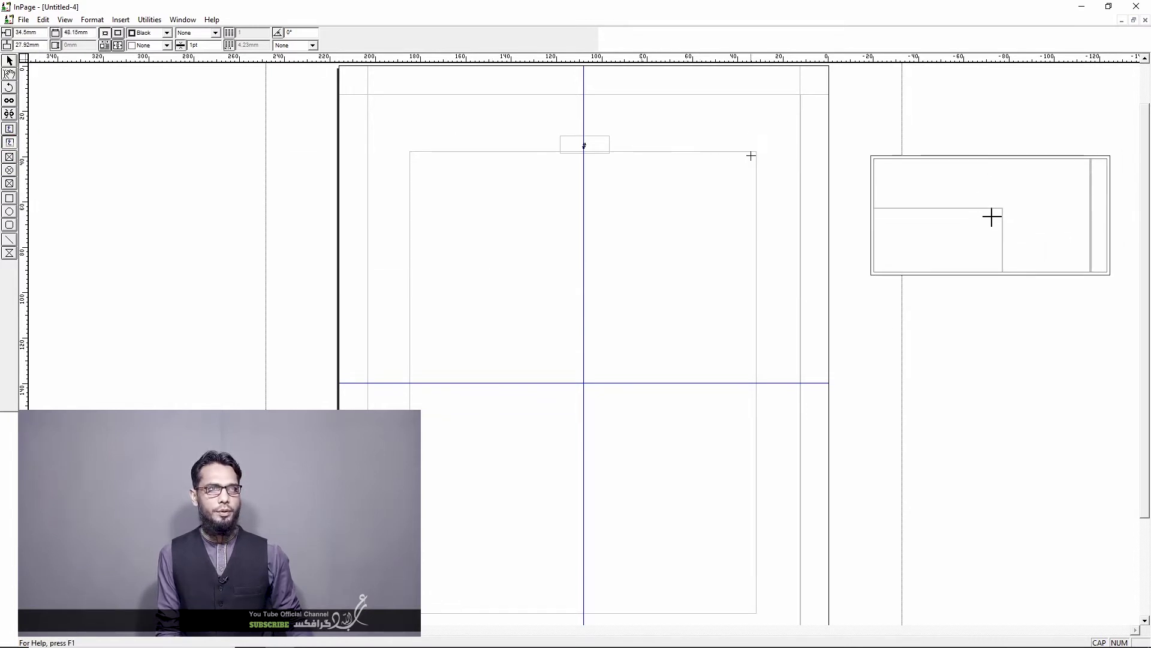
{"action": "left_click_drag", "start_coordinate": [641, 129], "coordinate": [752, 146]}
{"action": "left_click", "coordinate": [10, 60]}
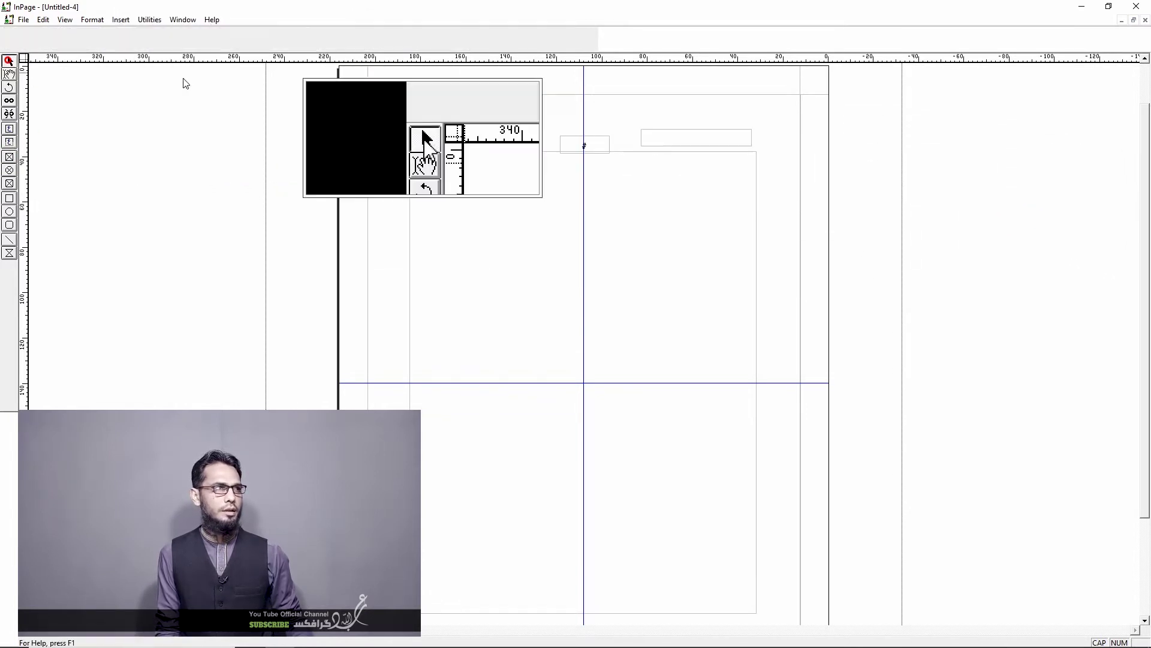
{"action": "left_click", "coordinate": [710, 137]}
{"action": "left_click_drag", "start_coordinate": [721, 137], "coordinate": [722, 140]}
{"action": "key", "text": "Right"}
{"action": "key", "text": "Right"}
{"action": "key", "text": "Right"}
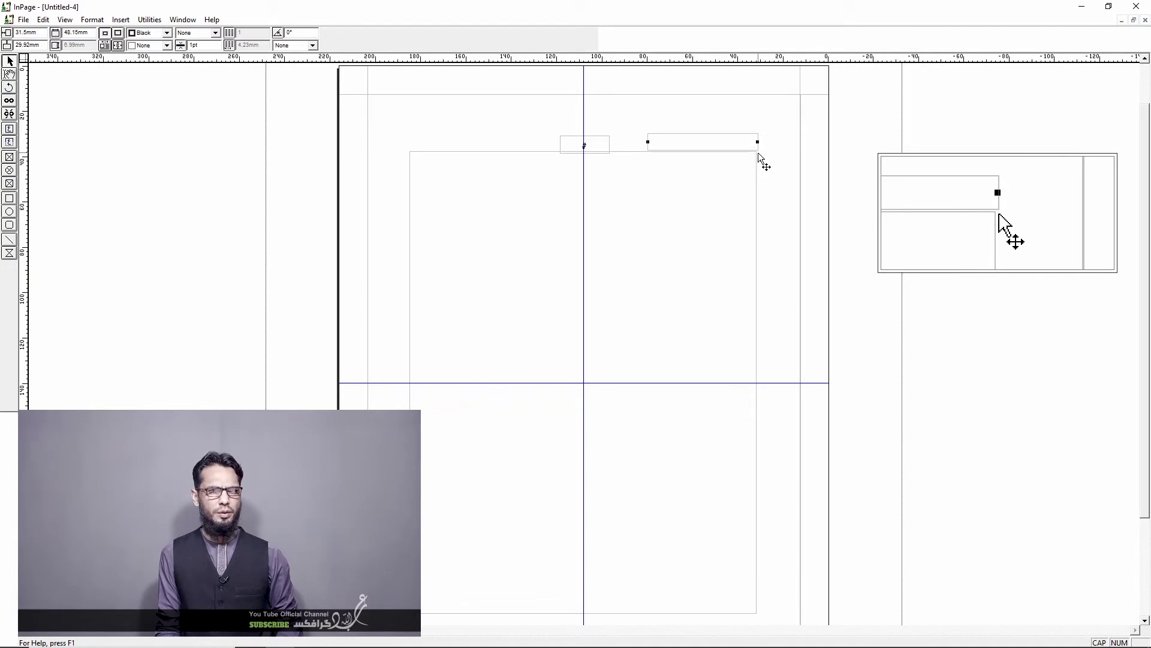
{"action": "key", "text": "Left"}
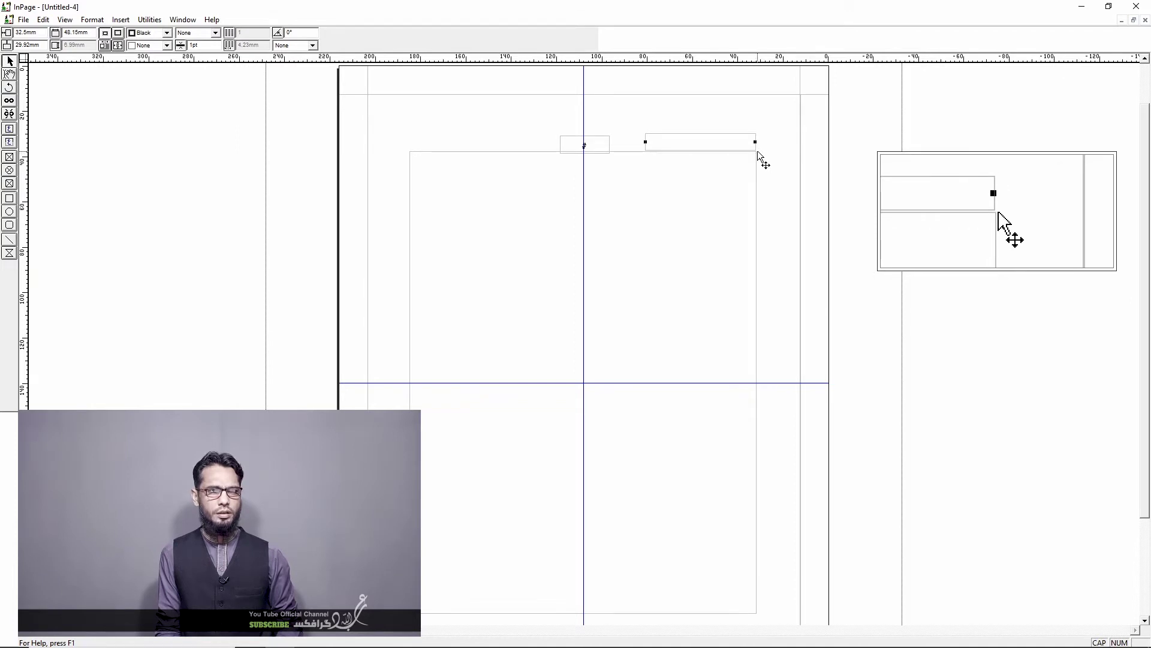
Step: Enter the header حضرت علی کی کرامات in the right title box, using 17 pt Faiz Nastaliq
{"action": "left_click", "coordinate": [9, 128]}
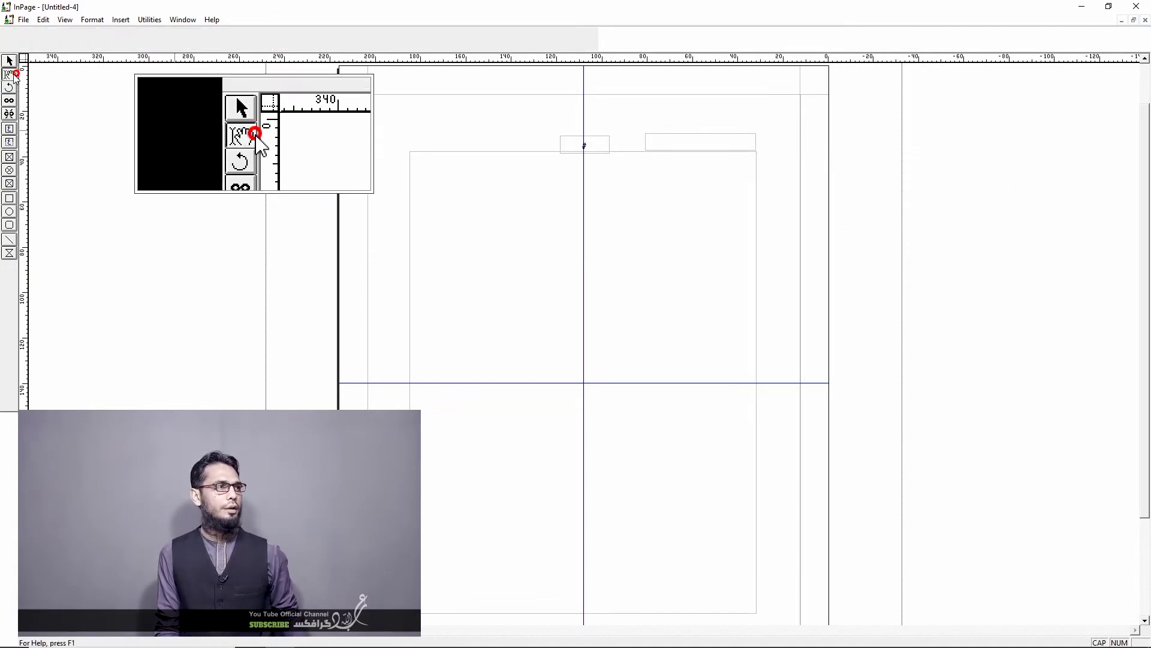
{"action": "left_click", "coordinate": [665, 144]}
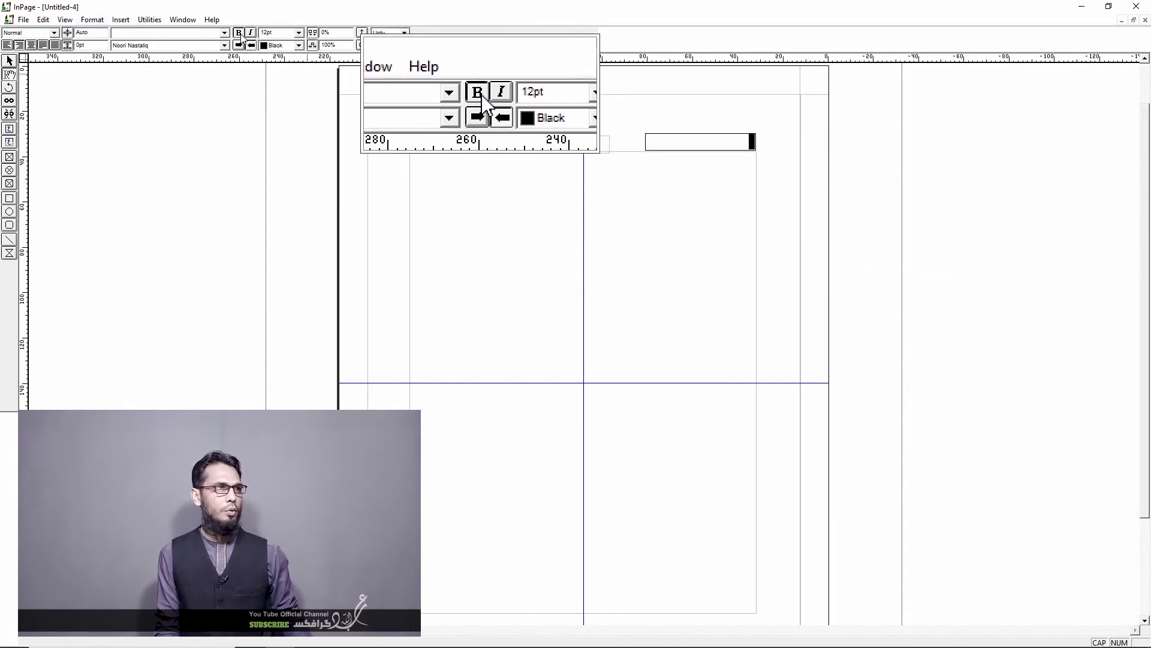
{"action": "left_click", "coordinate": [282, 33]}
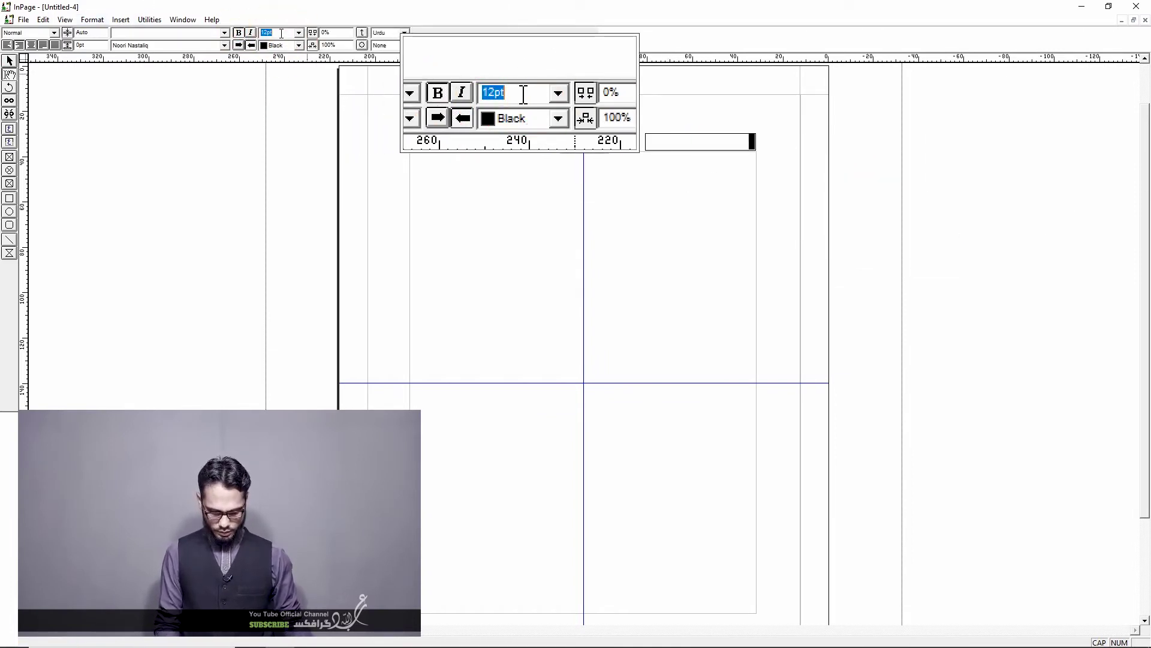
{"action": "type", "text": "2"}
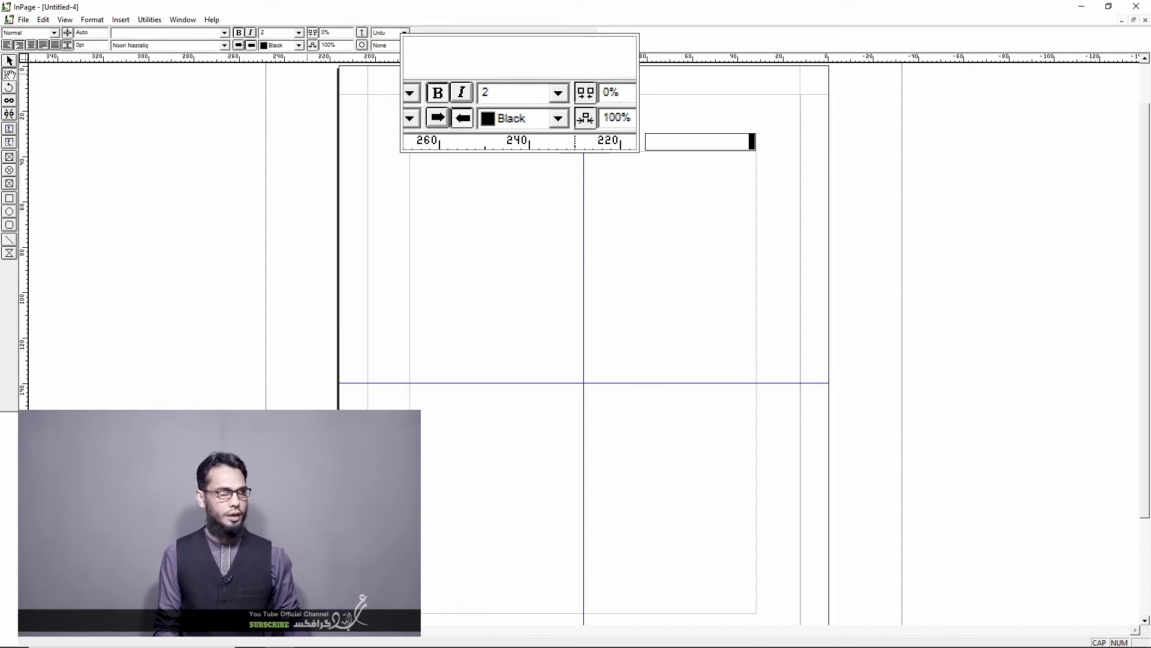
{"action": "key", "text": "BackSpace"}
{"action": "type", "text": "17"}
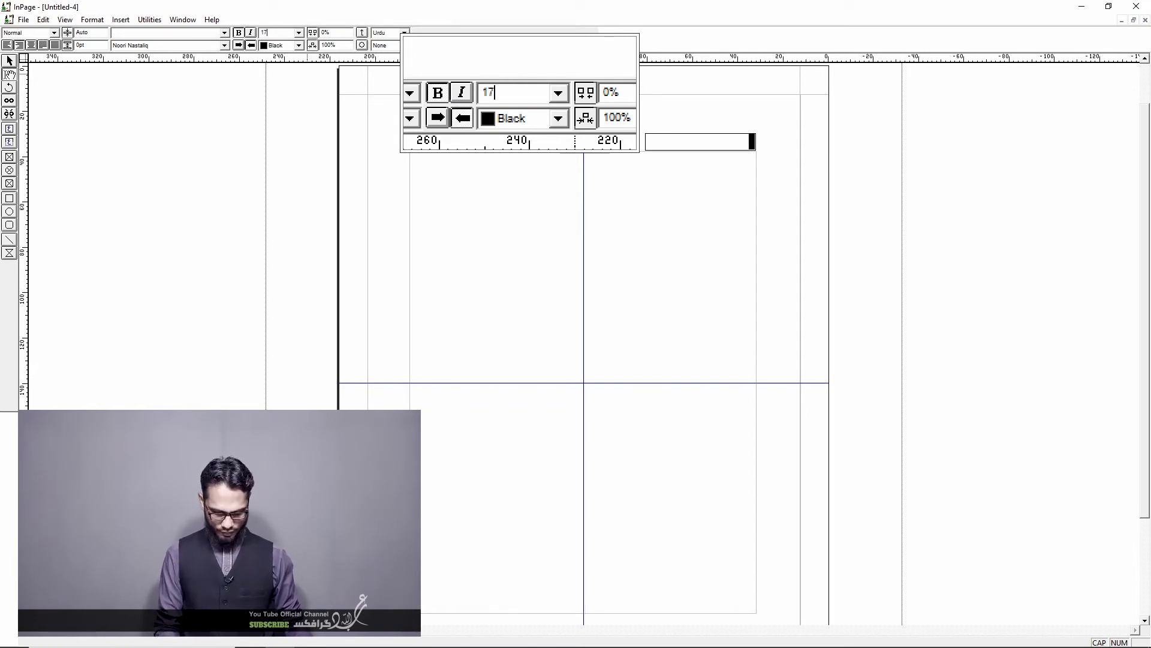
{"action": "left_click", "coordinate": [166, 44]}
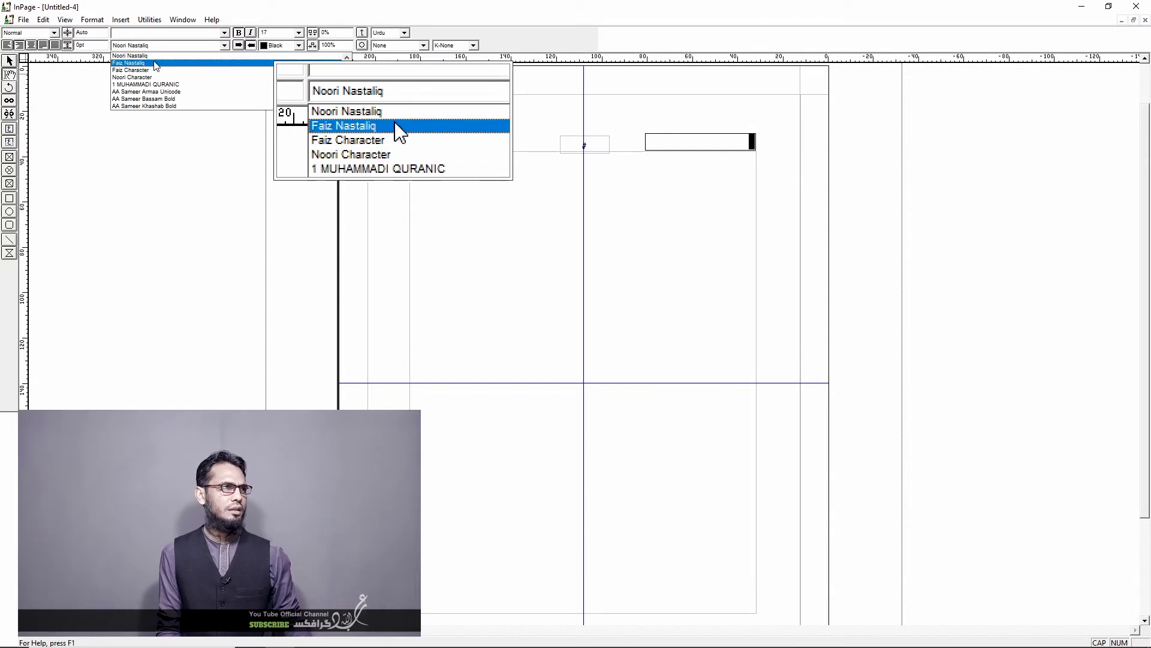
{"action": "left_click", "coordinate": [155, 62]}
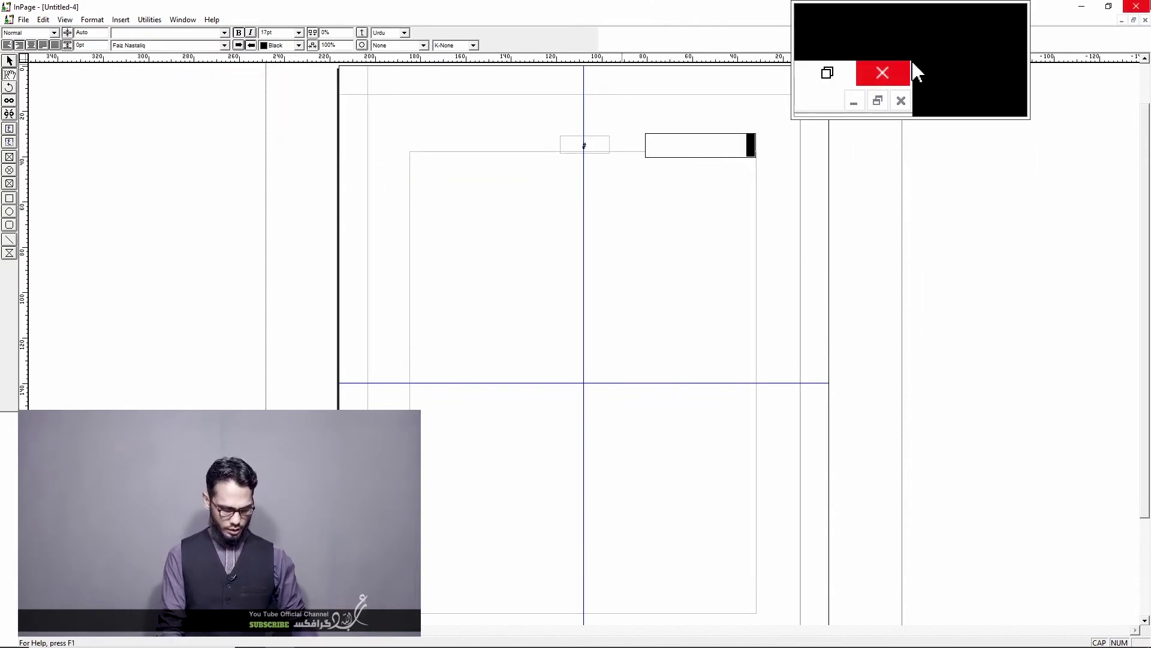
{"action": "type", "text": "حضرت علی کی کرامات"}
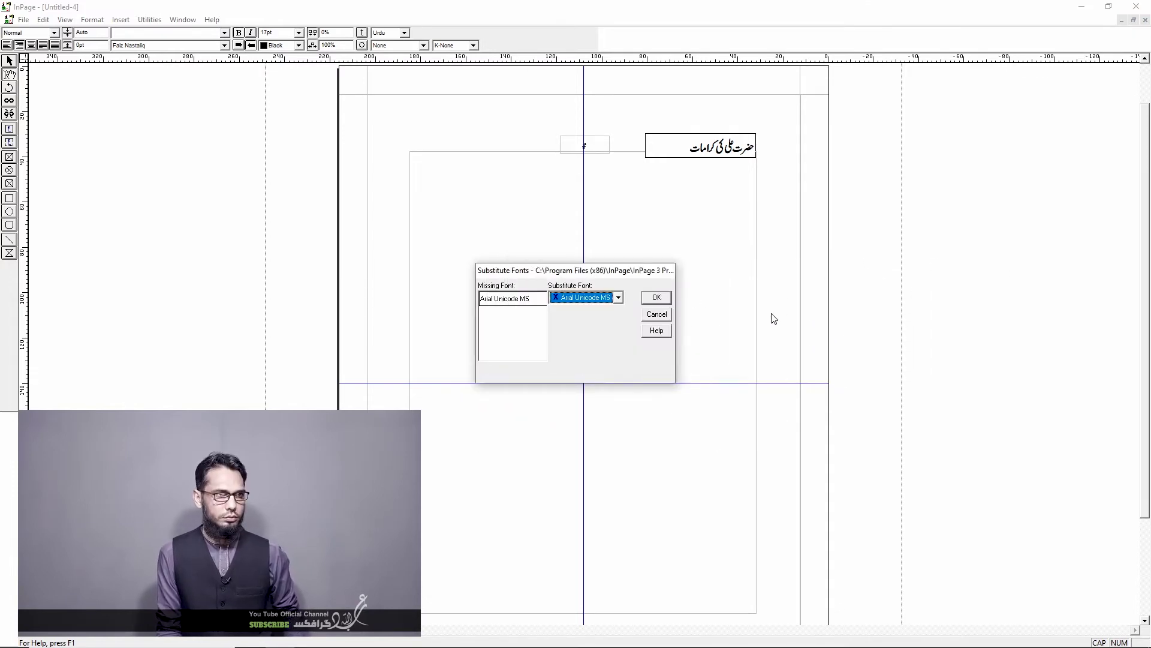
Step: Copy the رضی اللہ عنہ symbol from the Symbols document and paste it after علی in the right header of Untitled-4
{"action": "left_click", "coordinate": [657, 298]}
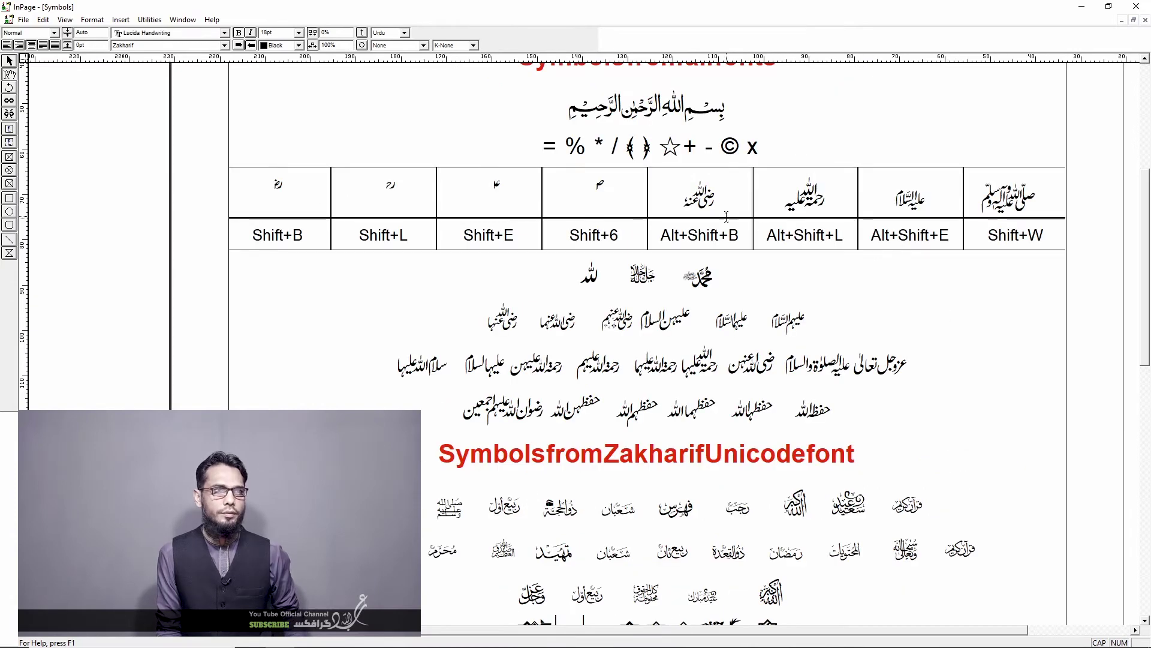
{"action": "left_click_drag", "start_coordinate": [717, 197], "coordinate": [659, 196]}
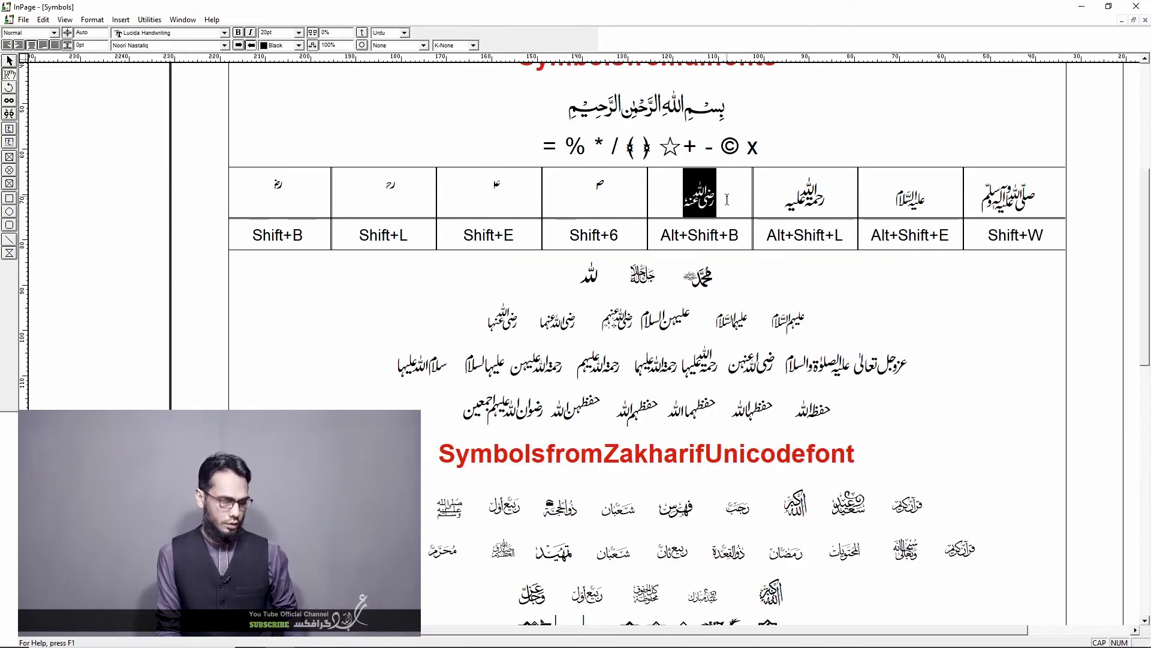
{"action": "left_click", "coordinate": [1122, 21]}
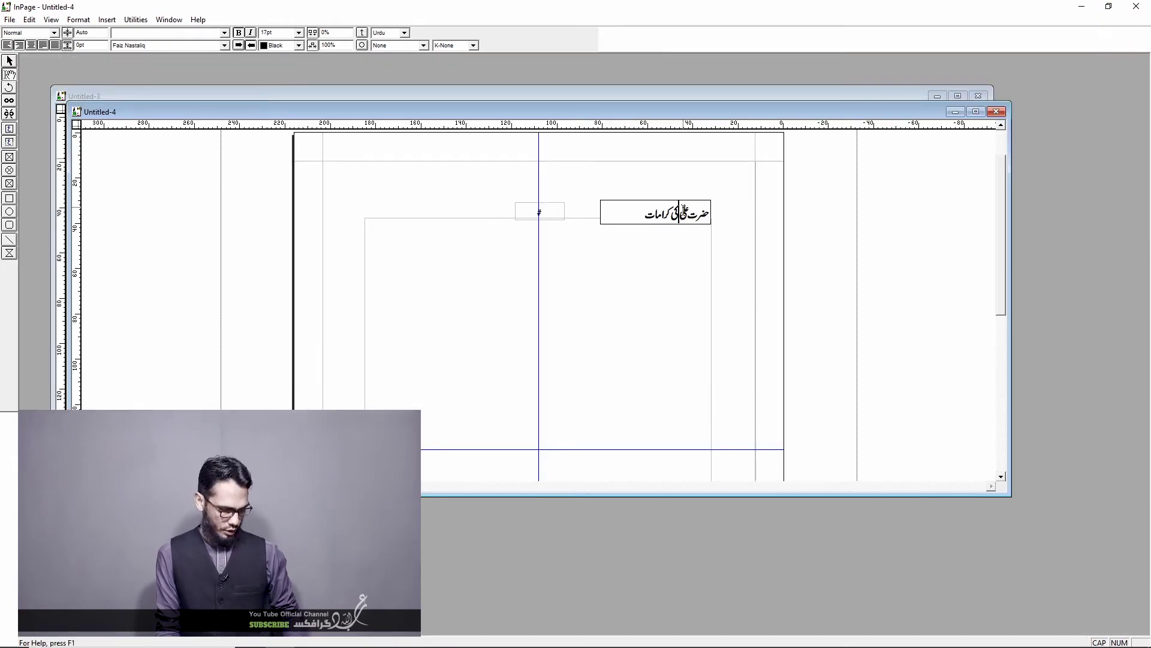
{"action": "key", "text": "ctrl+v"}
{"action": "double_click", "coordinate": [802, 114]}
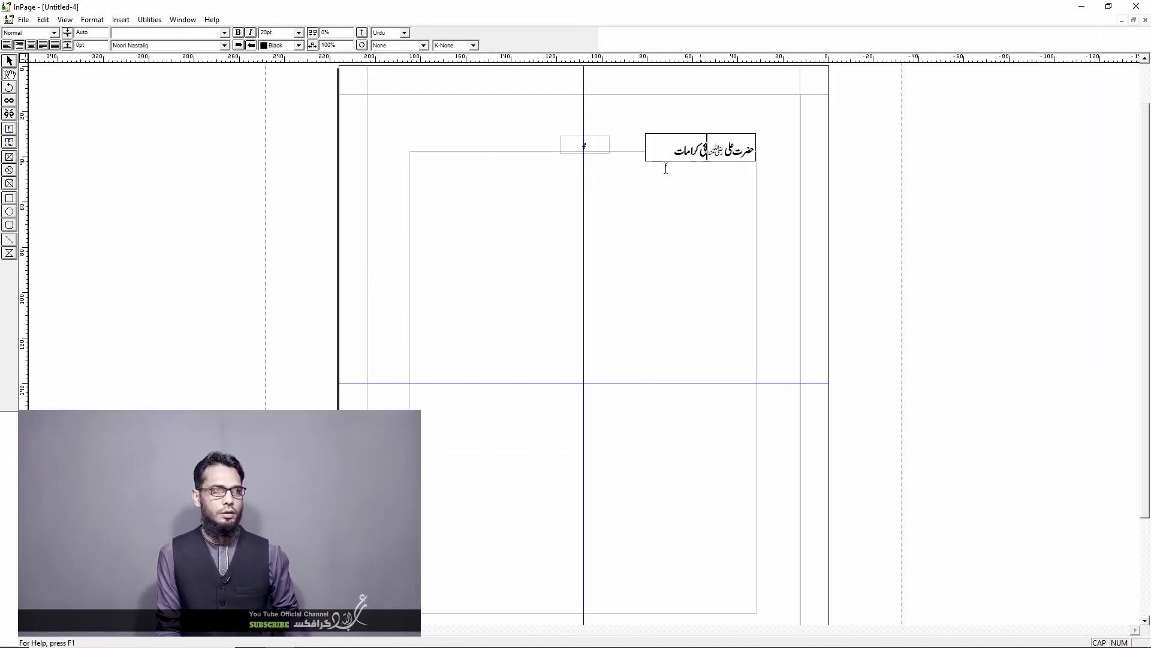
Step: Nudge the right title box up until its lower edge meets the main text box's top edge
{"action": "key", "text": "Escape"}
{"action": "left_click", "coordinate": [673, 150]}
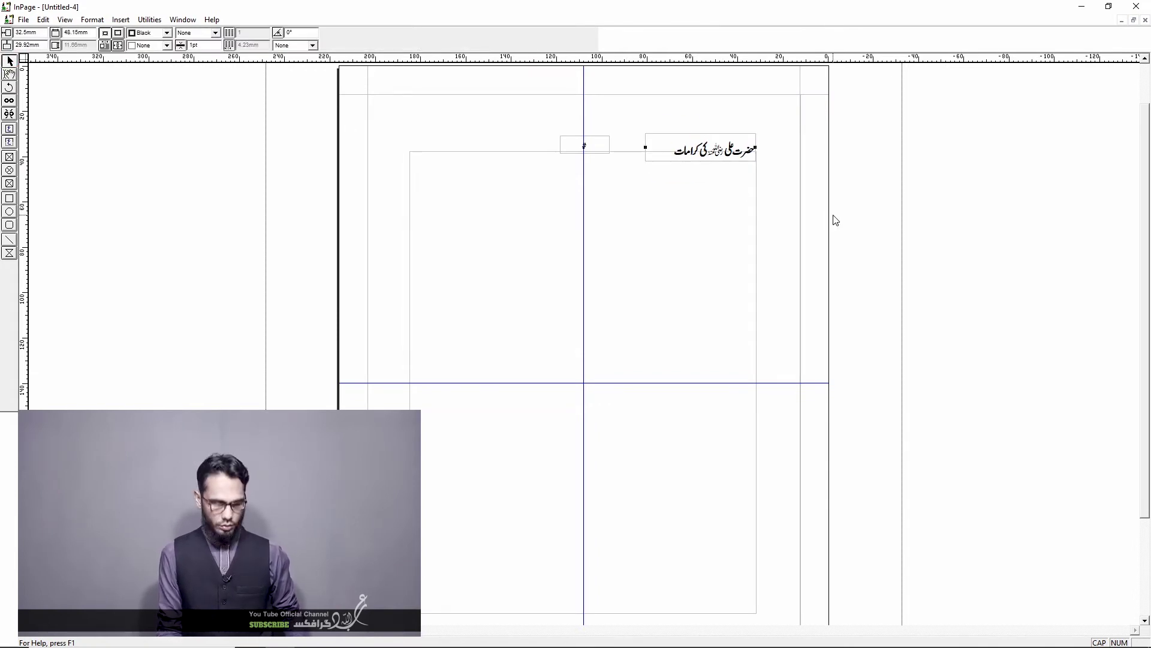
{"action": "key", "text": "Up"}
{"action": "key", "text": "Up"}
{"action": "key", "text": "Up"}
{"action": "key", "text": "Up"}
{"action": "key", "text": "Up"}
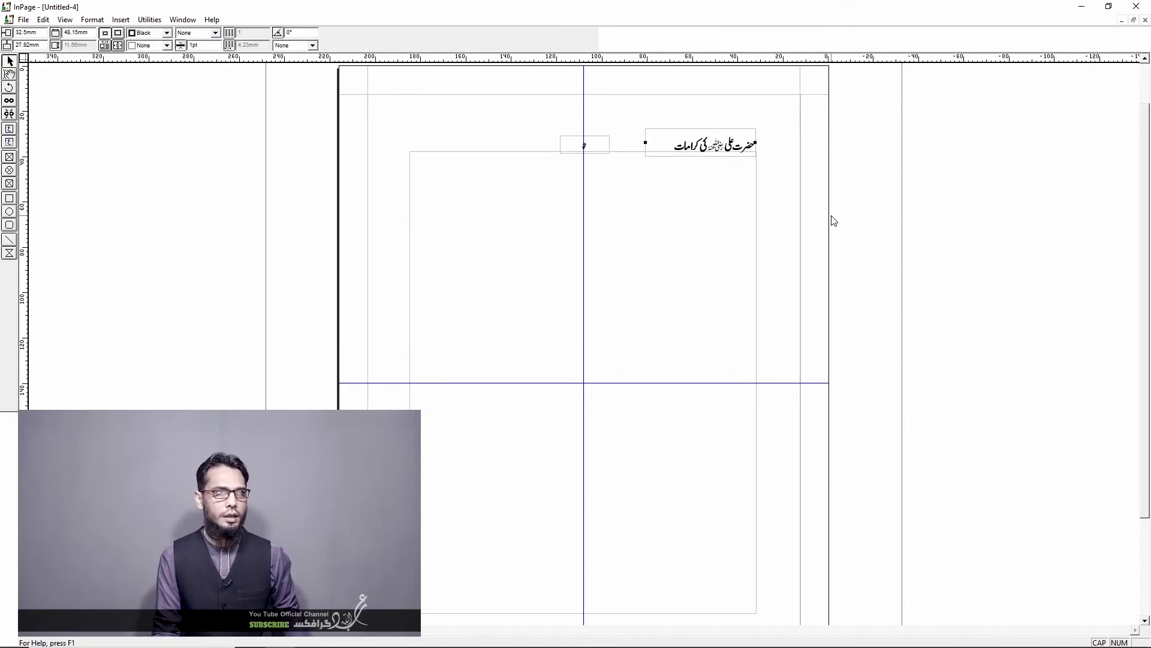
{"action": "key", "text": "Up"}
{"action": "key", "text": "Up"}
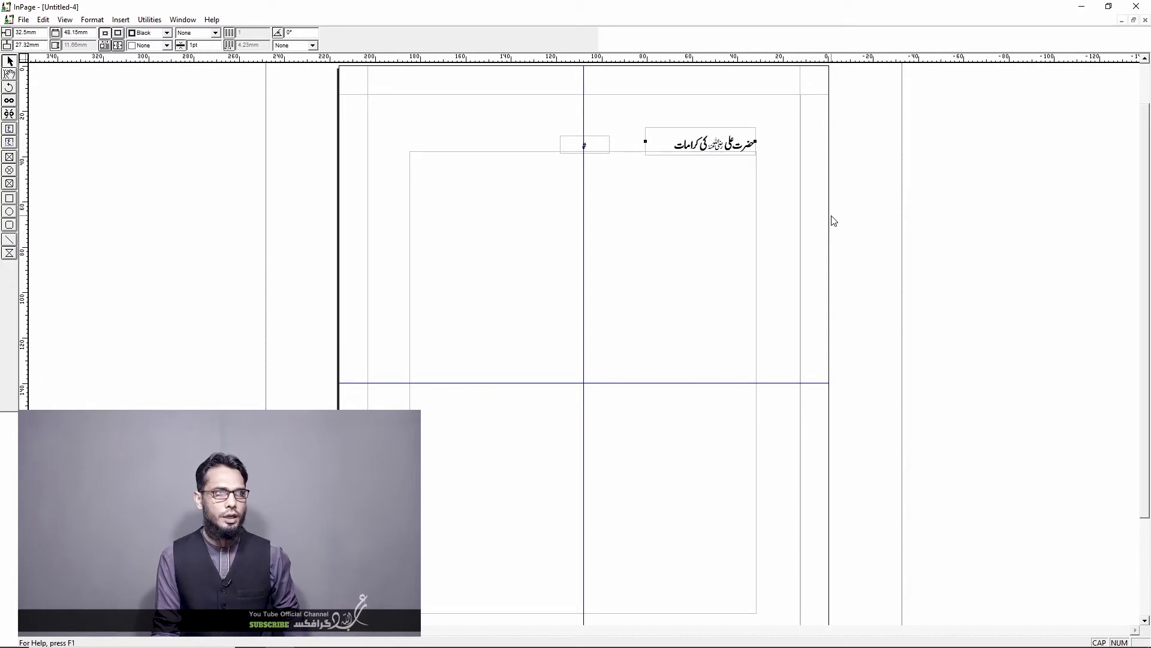
{"action": "key", "text": "Up"}
{"action": "key", "text": "Up"}
{"action": "key", "text": "Up"}
{"action": "key", "text": "Up"}
{"action": "key", "text": "Up"}
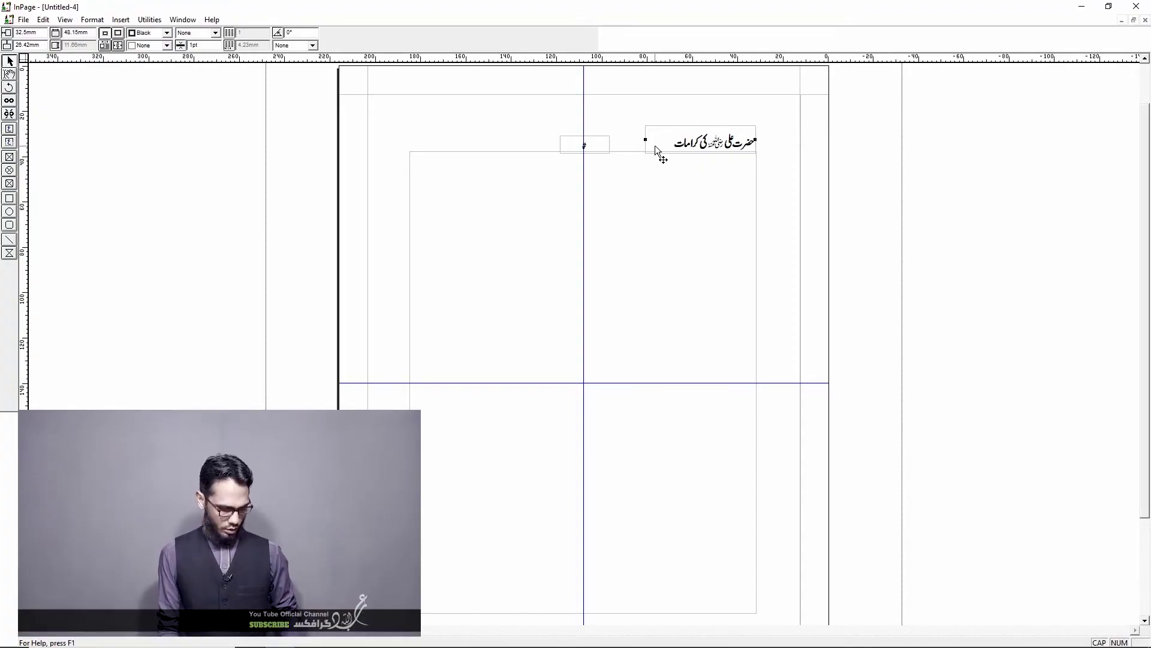
Step: Paste a copy of the right title box and nudge it into line with the main text box's top-left corner
{"action": "key", "text": "ctrl+v"}
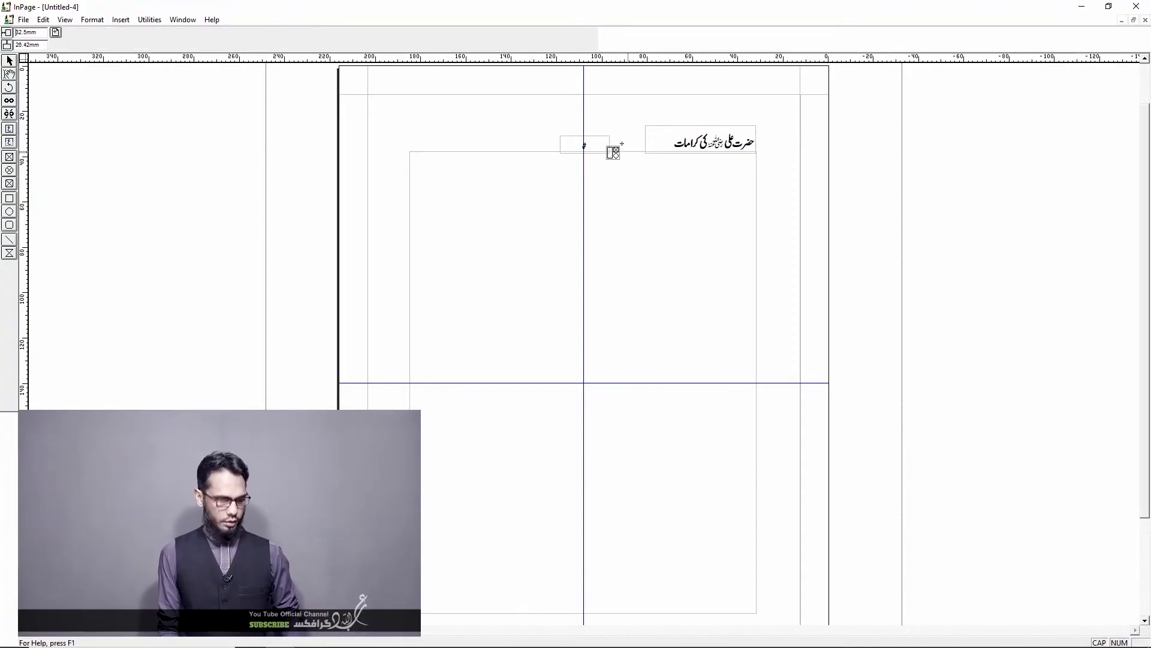
{"action": "left_click", "coordinate": [479, 131]}
{"action": "key", "text": "Up"}
{"action": "key", "text": "Up"}
{"action": "key", "text": "Up"}
{"action": "key", "text": "Up"}
{"action": "key", "text": "Right"}
{"action": "key", "text": "Right"}
{"action": "key", "text": "Right"}
{"action": "key", "text": "Right"}
{"action": "key", "text": "Right"}
{"action": "key", "text": "Right"}
{"action": "key", "text": "Right"}
{"action": "key", "text": "Right"}
{"action": "key", "text": "Right"}
{"action": "key", "text": "Right"}
{"action": "key", "text": "Right"}
{"action": "key", "text": "Right"}
{"action": "key", "text": "Right"}
{"action": "key", "text": "Right"}
{"action": "key", "text": "Right"}
{"action": "key", "text": "Right"}
{"action": "key", "text": "Right"}
{"action": "key", "text": "Right"}
{"action": "key", "text": "Down"}
{"action": "key", "text": "alt+Left"}
{"action": "key", "text": "alt+Left"}
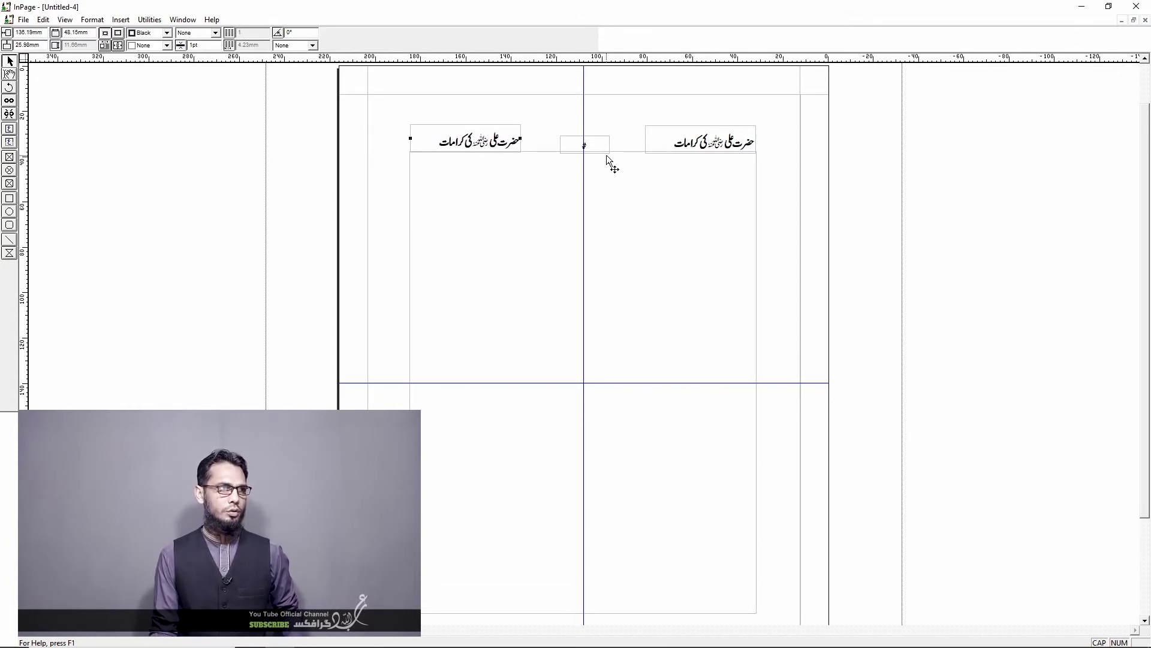
Step: Replace the text in the left title box with سلسلہ کرامات صحابہ کرام
{"action": "left_click", "coordinate": [6, 70]}
{"action": "double_click", "coordinate": [469, 141]}
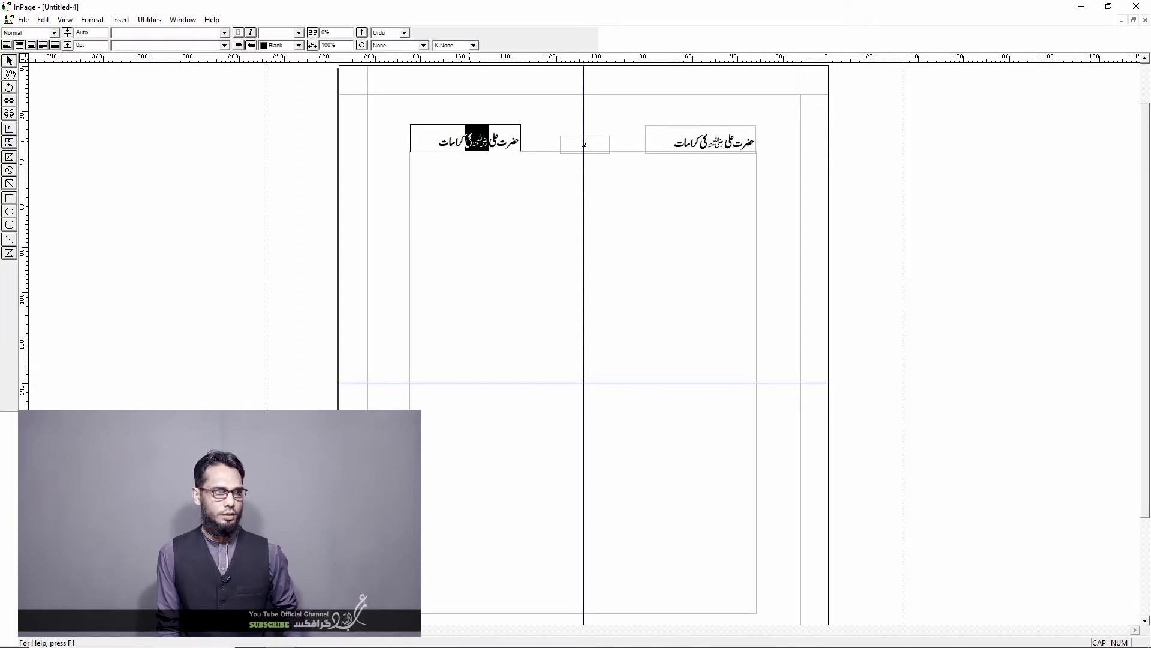
{"action": "key", "text": "ctrl+a"}
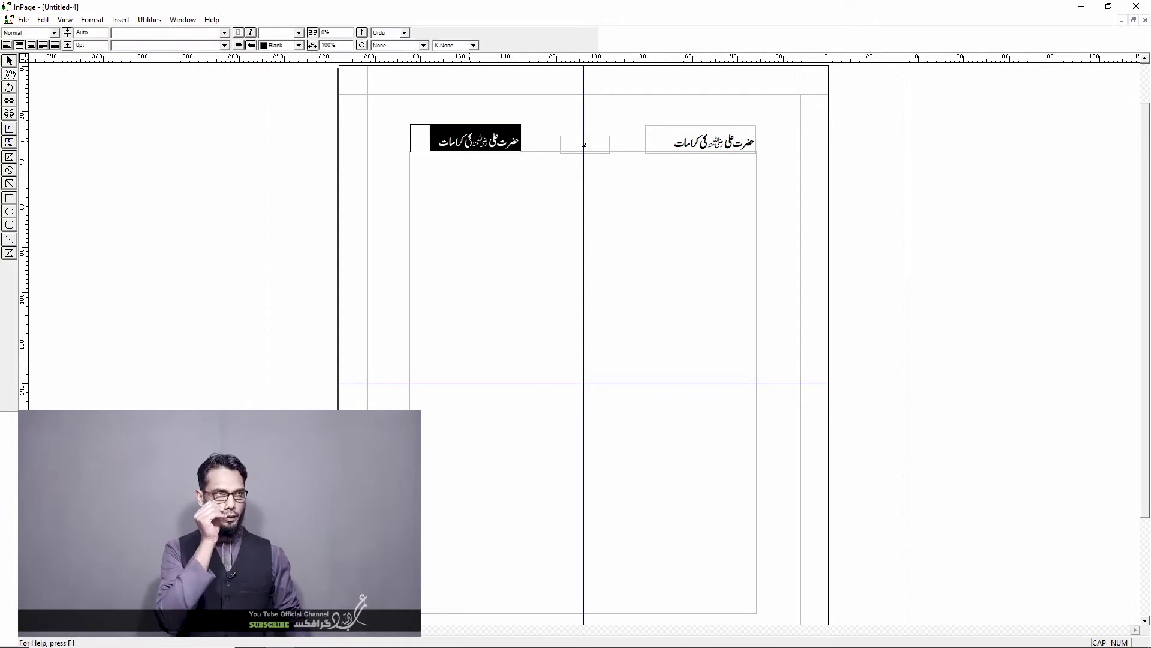
{"action": "type", "text": "سلسلہ کرامات صحابہ کرام"}
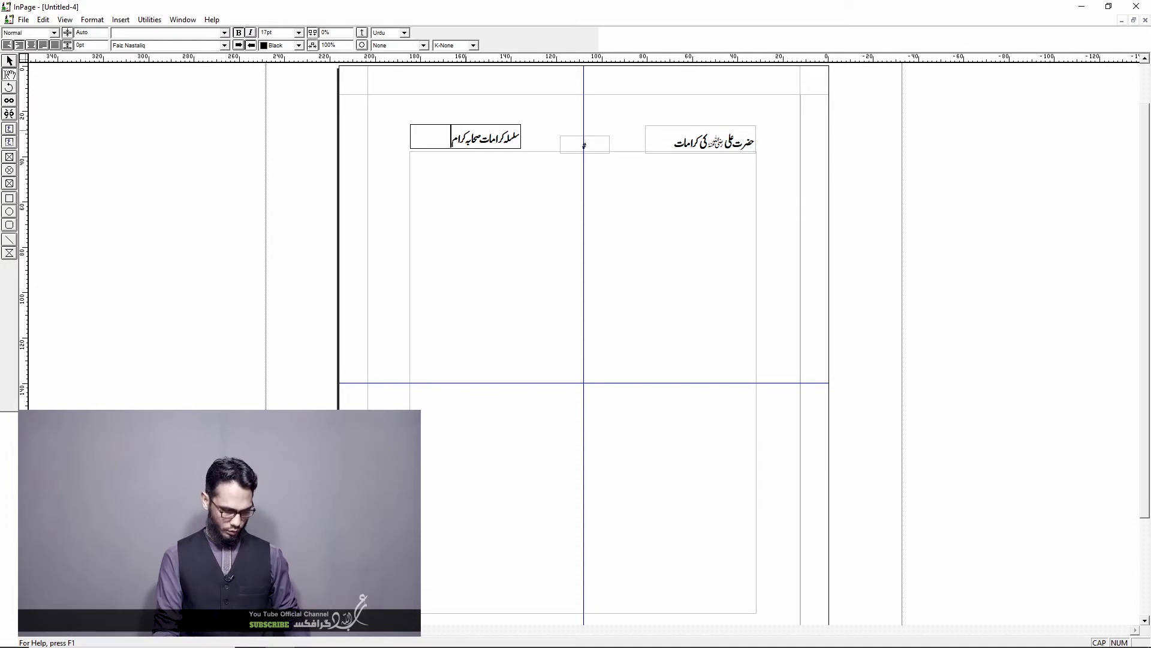
Step: Copy the رضوان اللہ علیہم اجمعین symbol from the Symbols document and paste it at the end of the left header
{"action": "key", "text": "ctrl+Tab"}
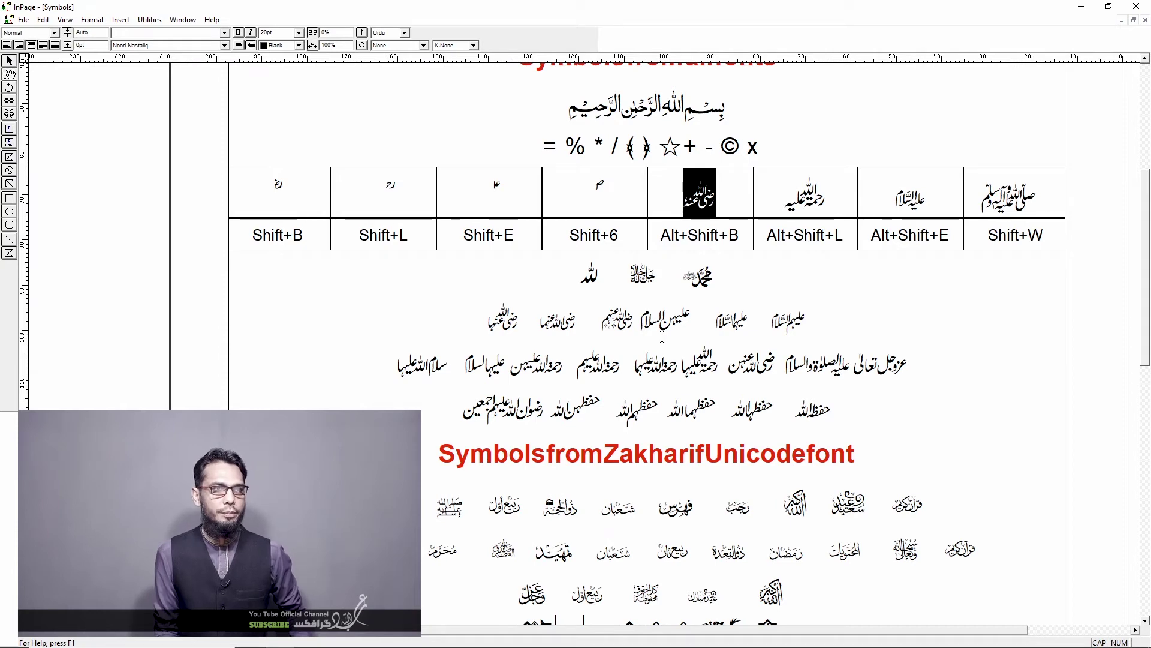
{"action": "left_click_drag", "start_coordinate": [457, 410], "coordinate": [549, 411]}
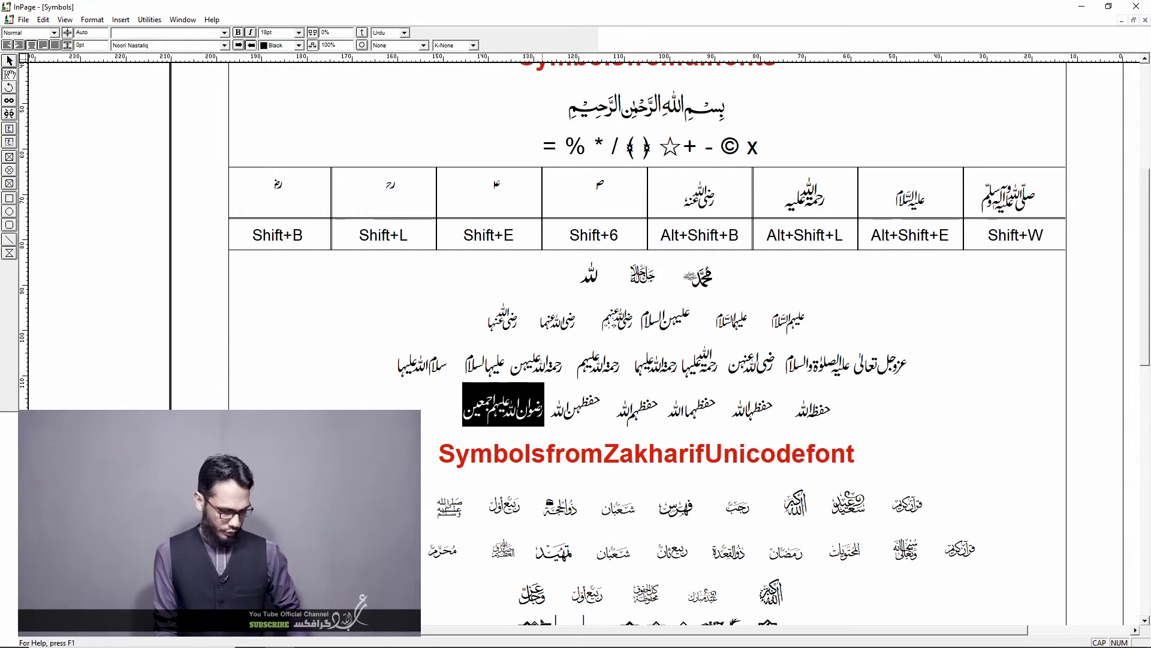
{"action": "left_click", "coordinate": [1121, 21]}
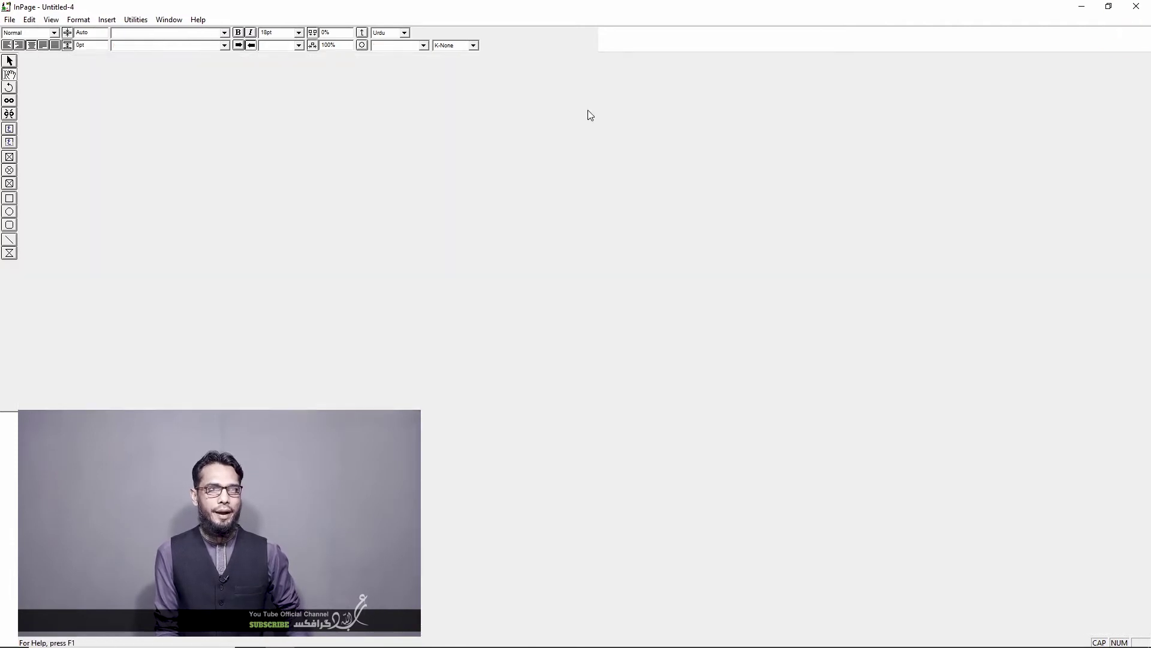
{"action": "double_click", "coordinate": [675, 111]}
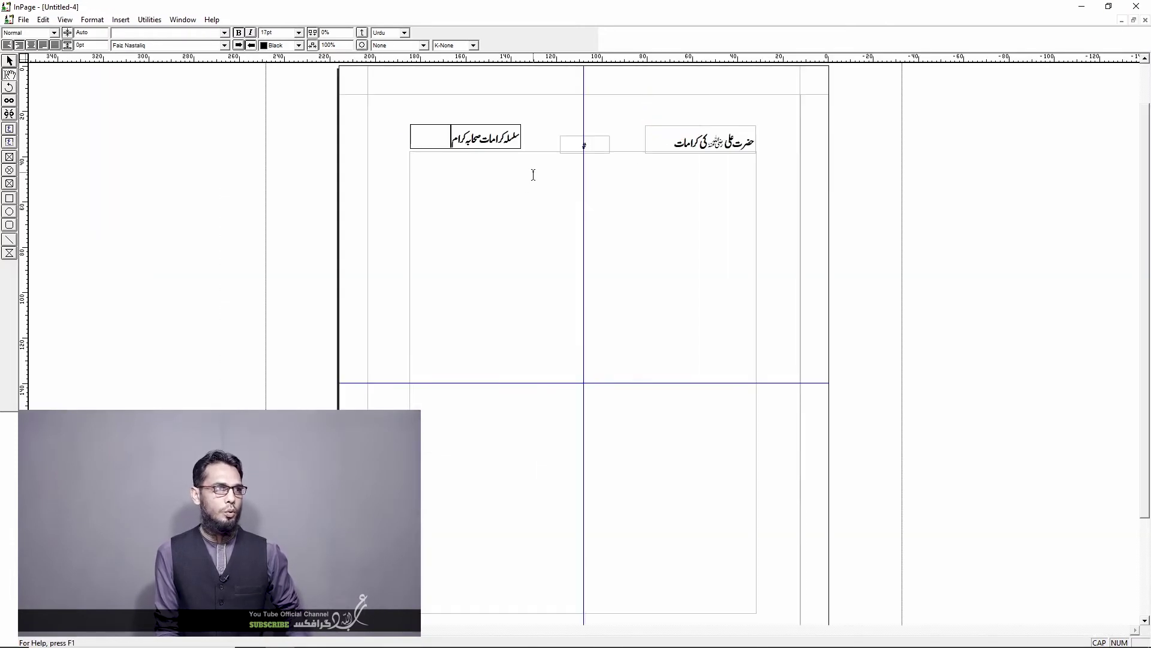
{"action": "key", "text": "ctrl+v"}
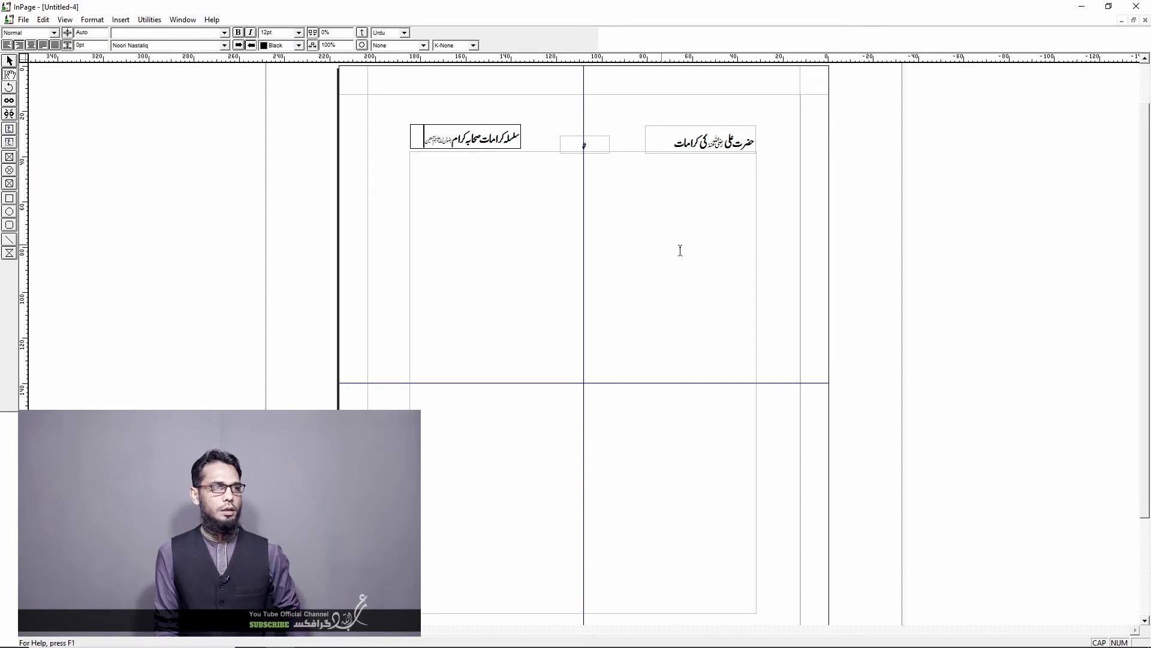
Step: Nudge the left title box down against the main text box's top edge
{"action": "left_click", "coordinate": [9, 62]}
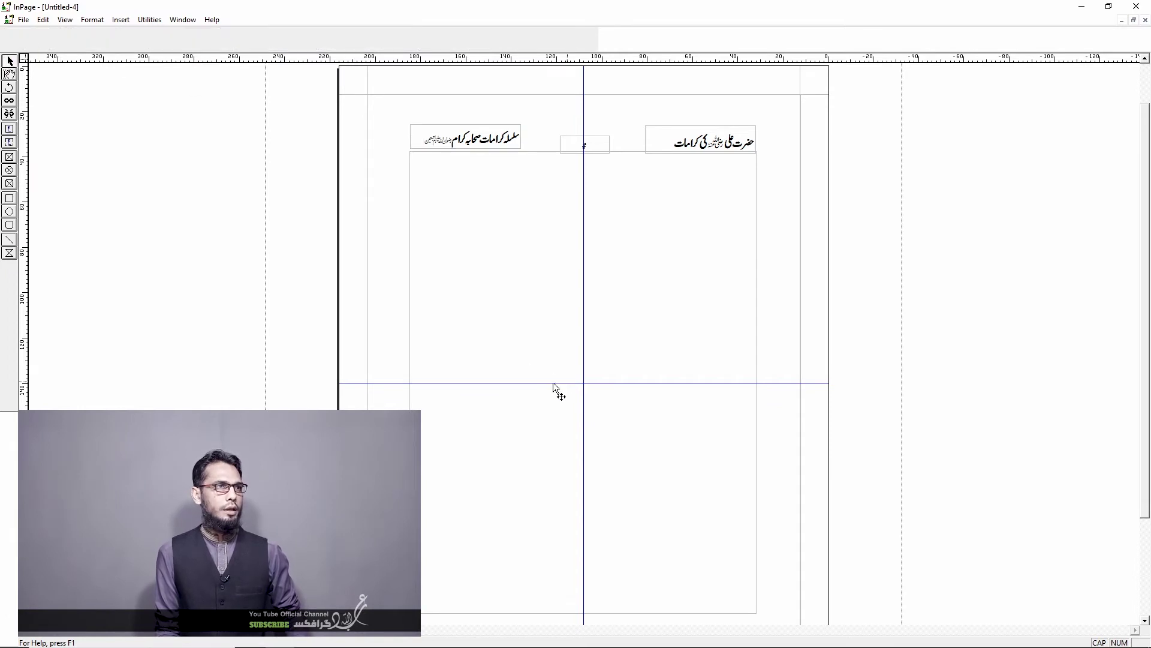
{"action": "left_click", "coordinate": [449, 138]}
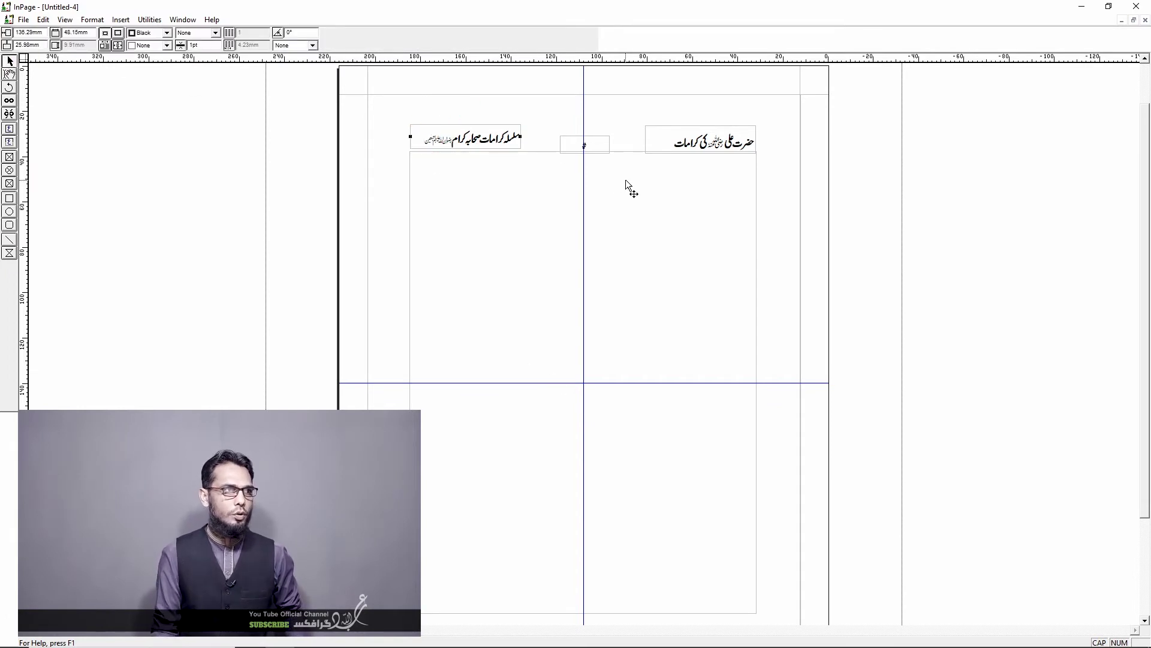
{"action": "key", "text": "Down"}
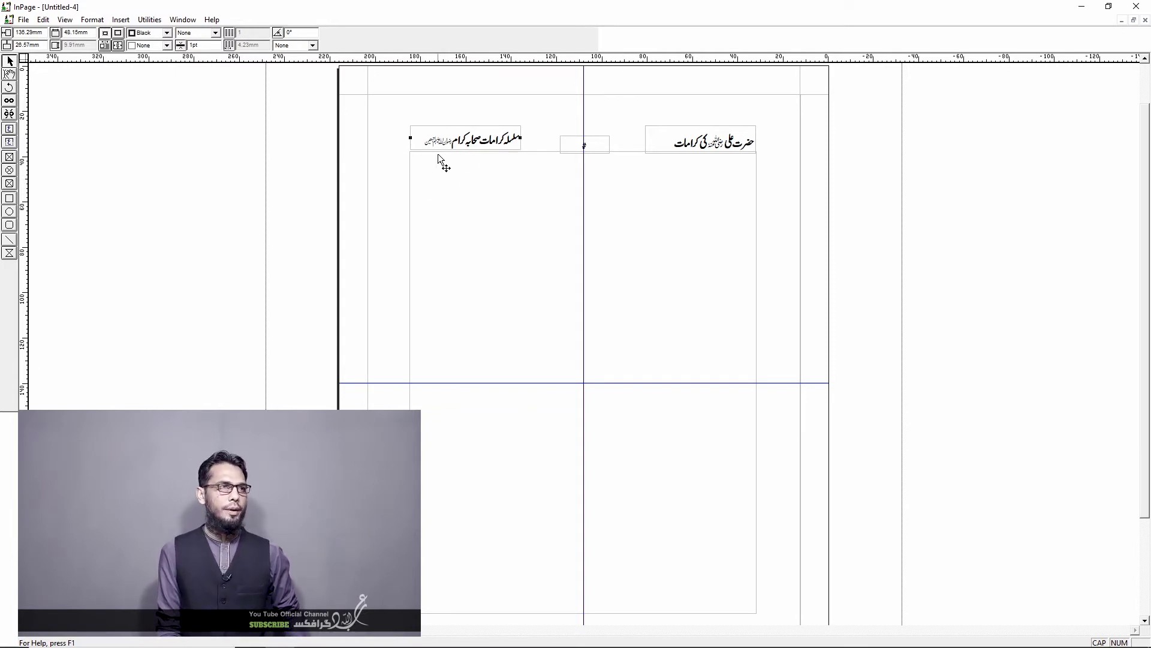
Step: Draw a horizontal line along the main text box's top edge, spanning the box's full width
{"action": "left_click", "coordinate": [10, 240]}
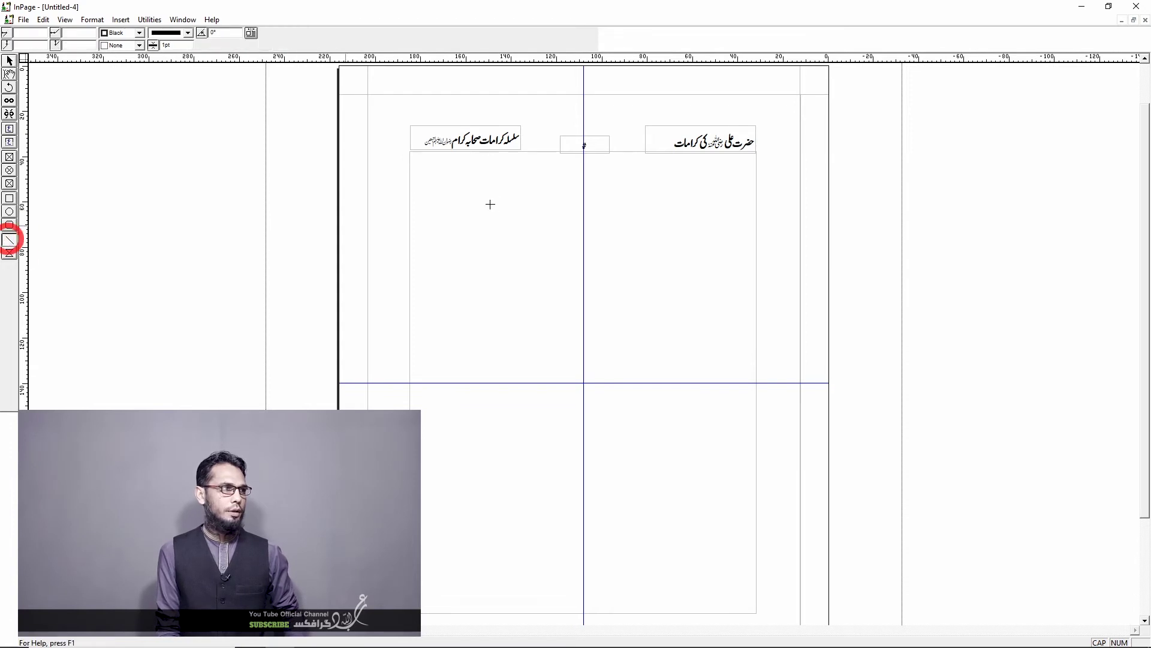
{"action": "left_click_drag", "start_coordinate": [726, 167], "coordinate": [774, 167]}
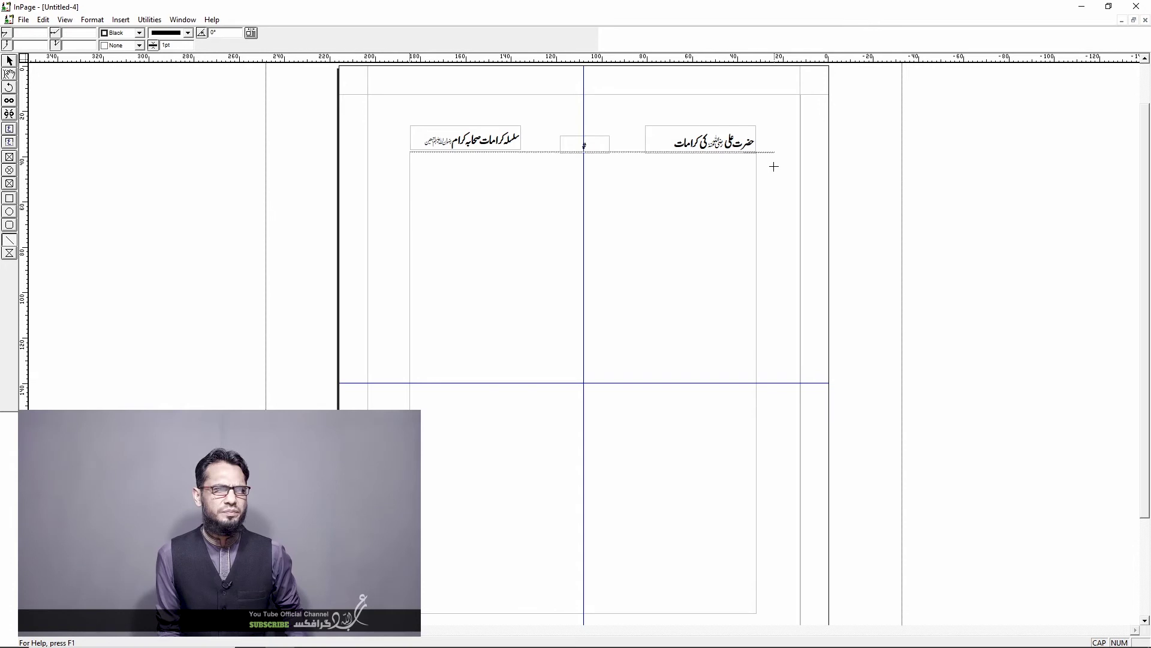
{"action": "left_click_drag", "start_coordinate": [785, 158], "coordinate": [771, 155]}
{"action": "left_click", "coordinate": [759, 152]}
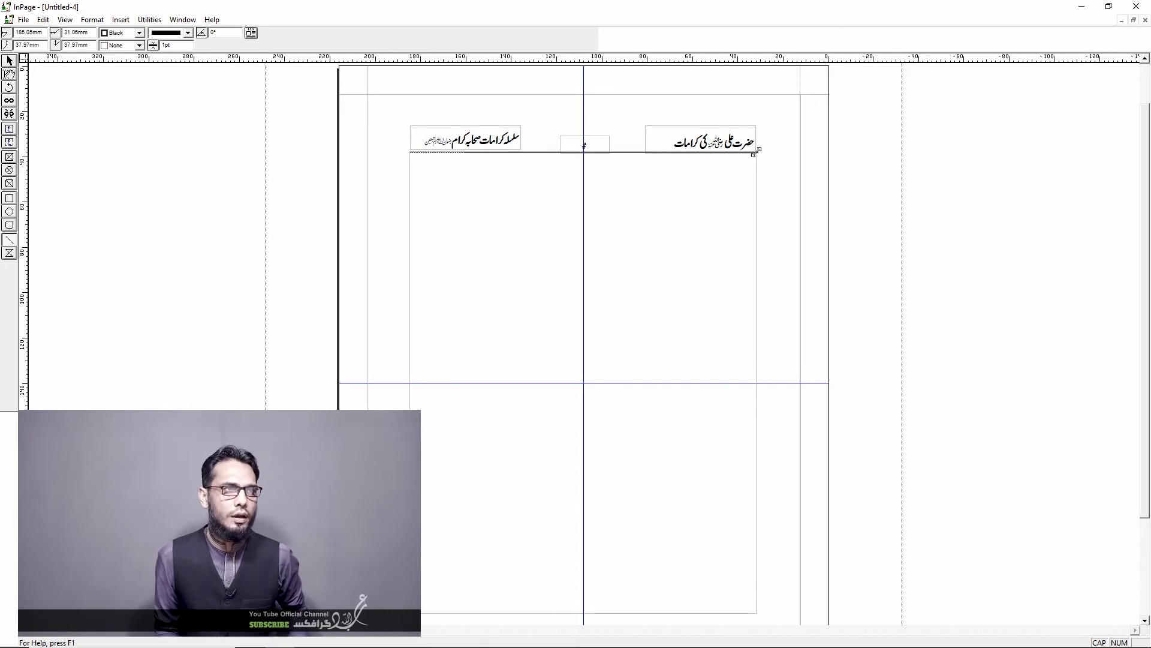
{"action": "right_click", "coordinate": [765, 156]}
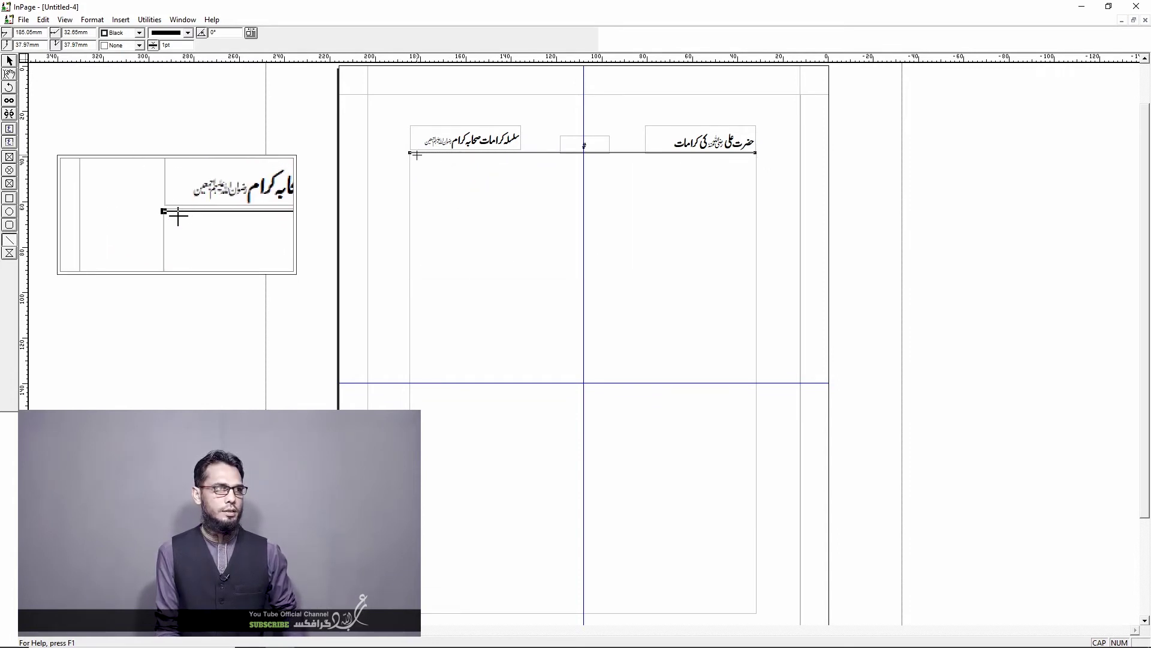
Step: Nudge the header line up slightly and set its thickness to 2 pt
{"action": "key", "text": "Up"}
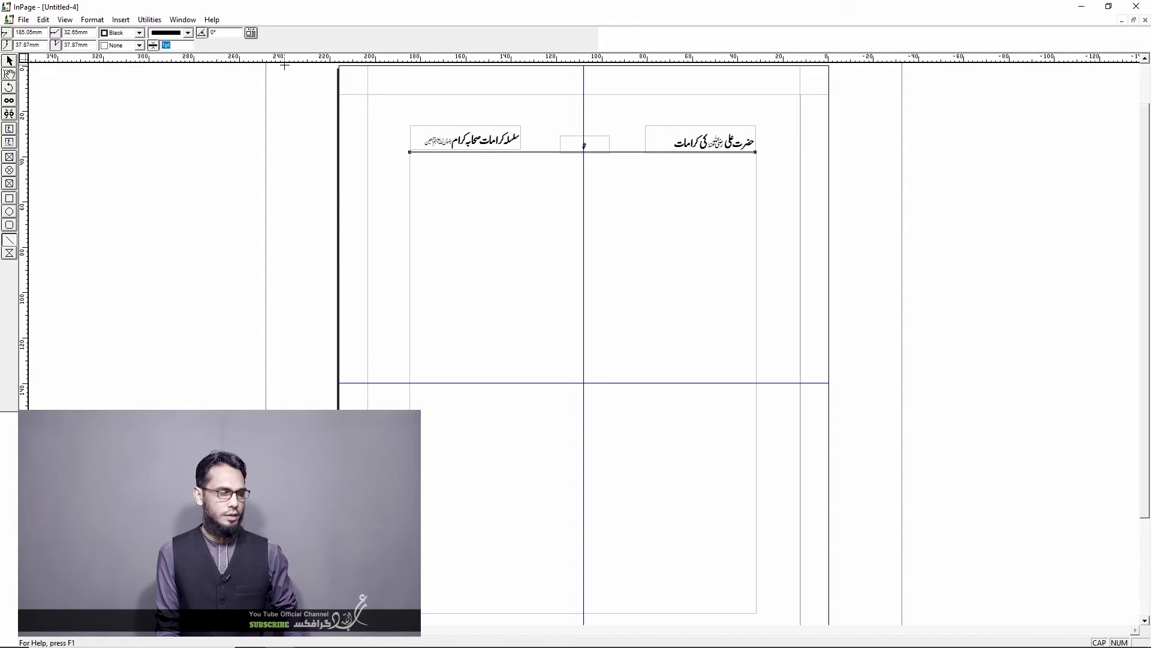
{"action": "type", "text": "2"}
{"action": "key", "text": "Return"}
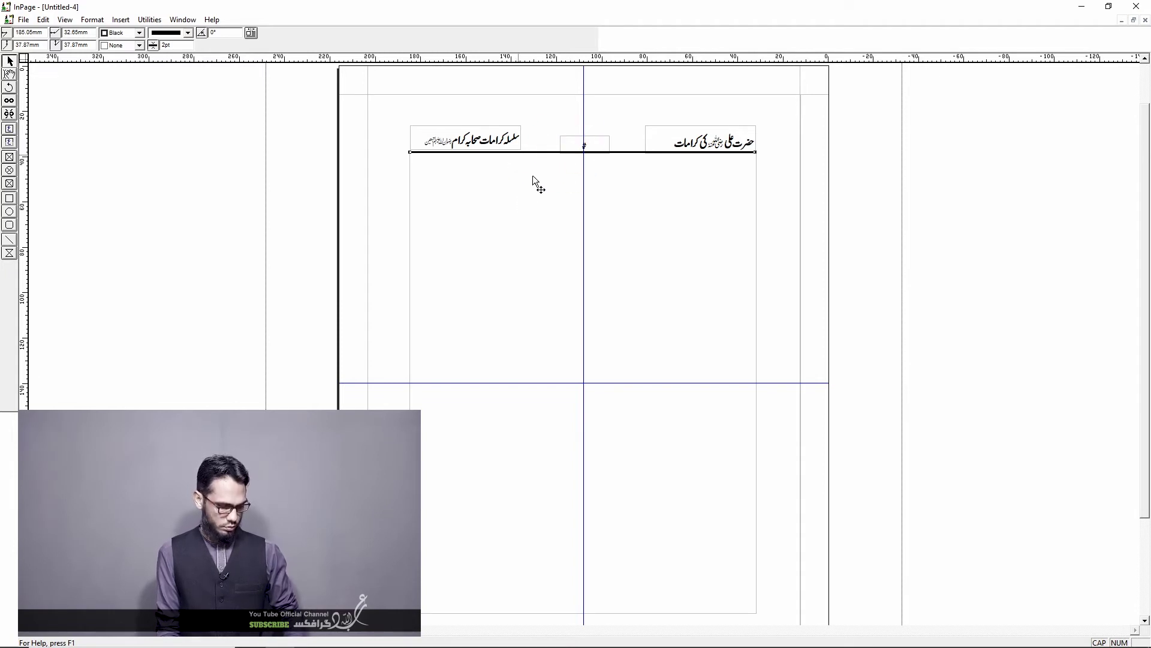
Step: Paste a copy of the header line and align it along the main text box's bottom edge
{"action": "key", "text": "ctrl+v"}
{"action": "left_click", "coordinate": [532, 240]}
{"action": "left_click_drag", "start_coordinate": [553, 366], "coordinate": [603, 580]}
{"action": "scroll", "coordinate": [556, 484], "scroll_direction": "down", "scroll_amount": 3}
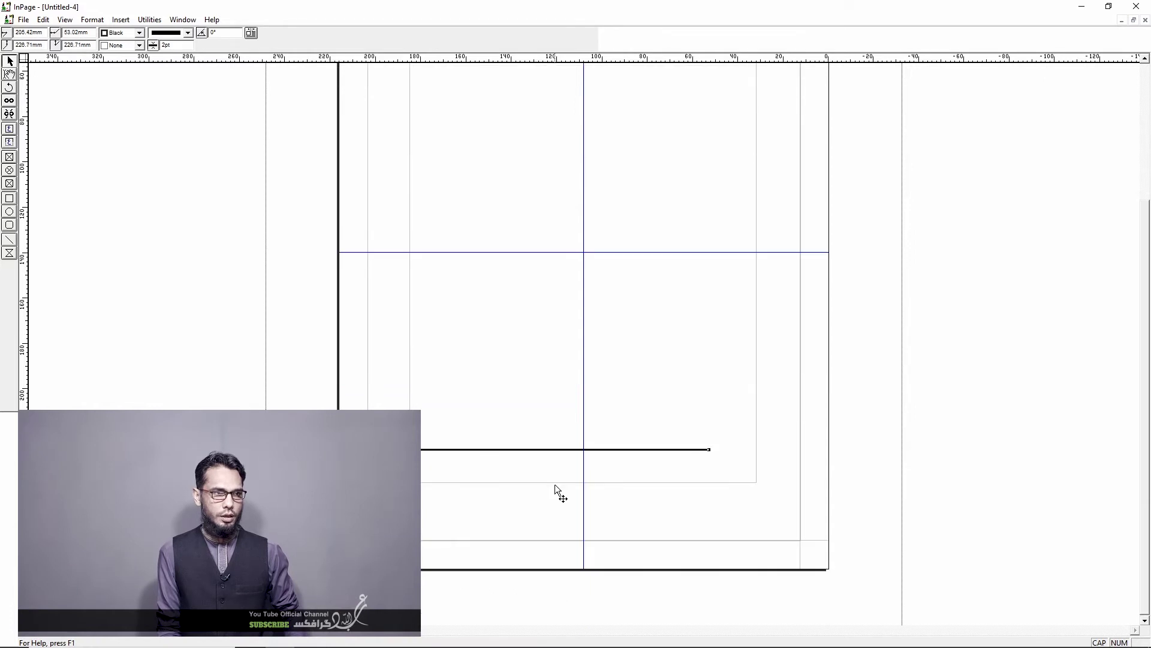
{"action": "left_click", "coordinate": [493, 446]}
{"action": "left_click_drag", "start_coordinate": [493, 444], "coordinate": [565, 452]}
{"action": "key", "text": "ctrl+z"}
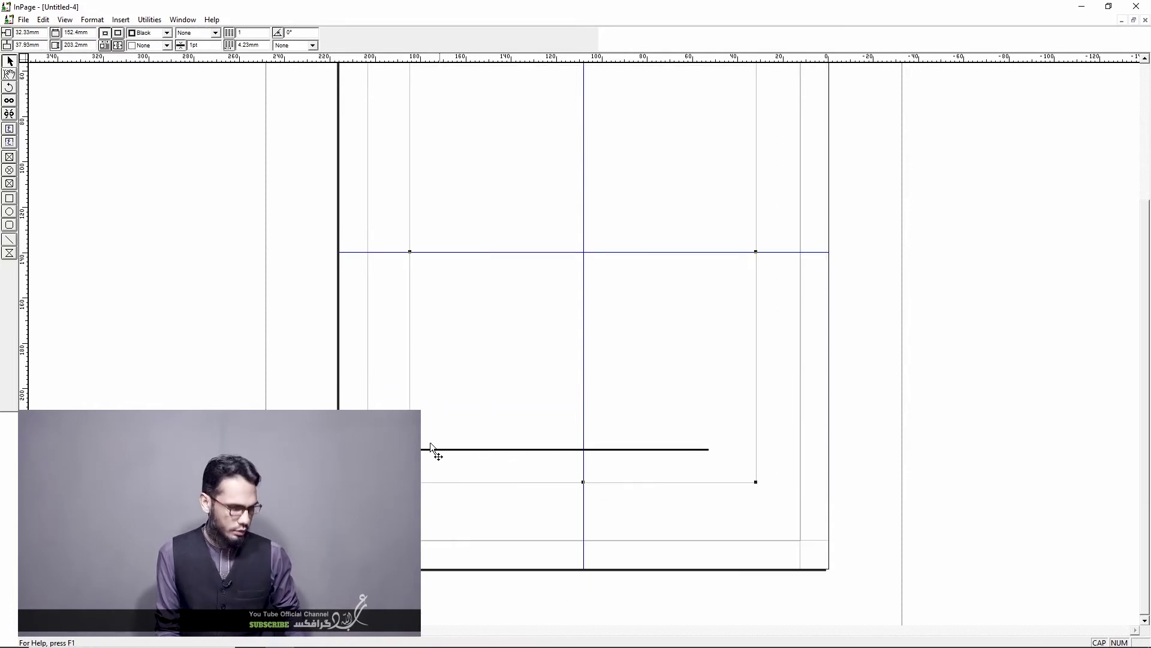
{"action": "left_click_drag", "start_coordinate": [364, 451], "coordinate": [411, 489]}
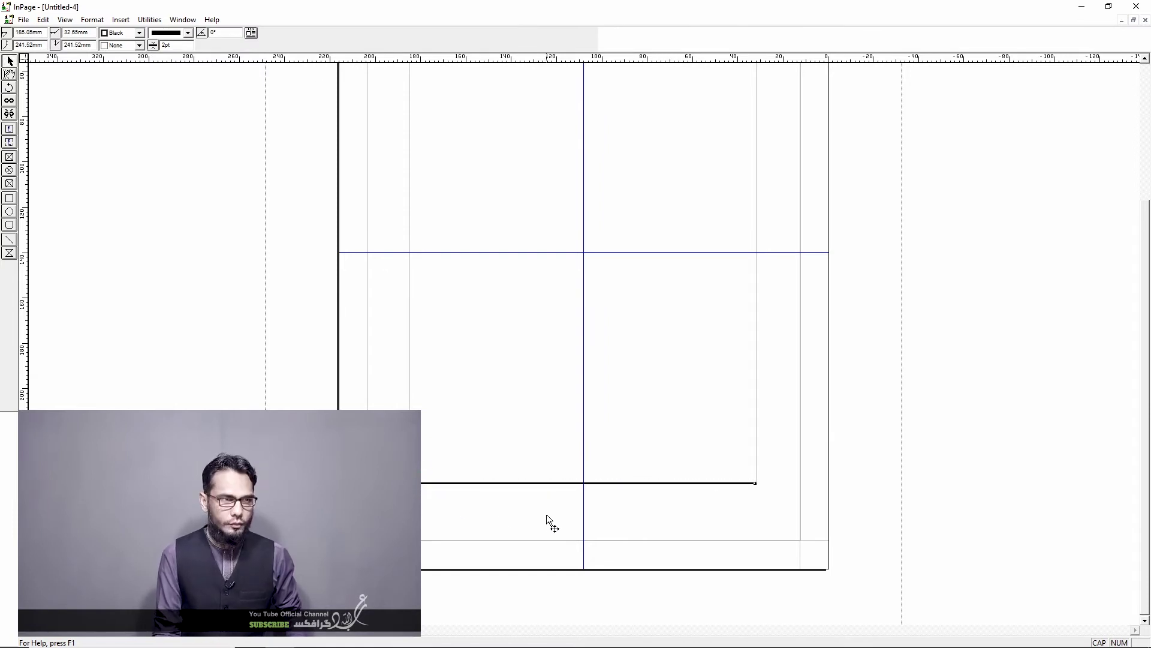
Step: Set the bottom line's thickness to 1 pt
{"action": "double_click", "coordinate": [173, 45]}
{"action": "type", "text": "1"}
{"action": "key", "text": "Return"}
{"action": "scroll", "coordinate": [505, 120], "scroll_direction": "up", "scroll_amount": 3}
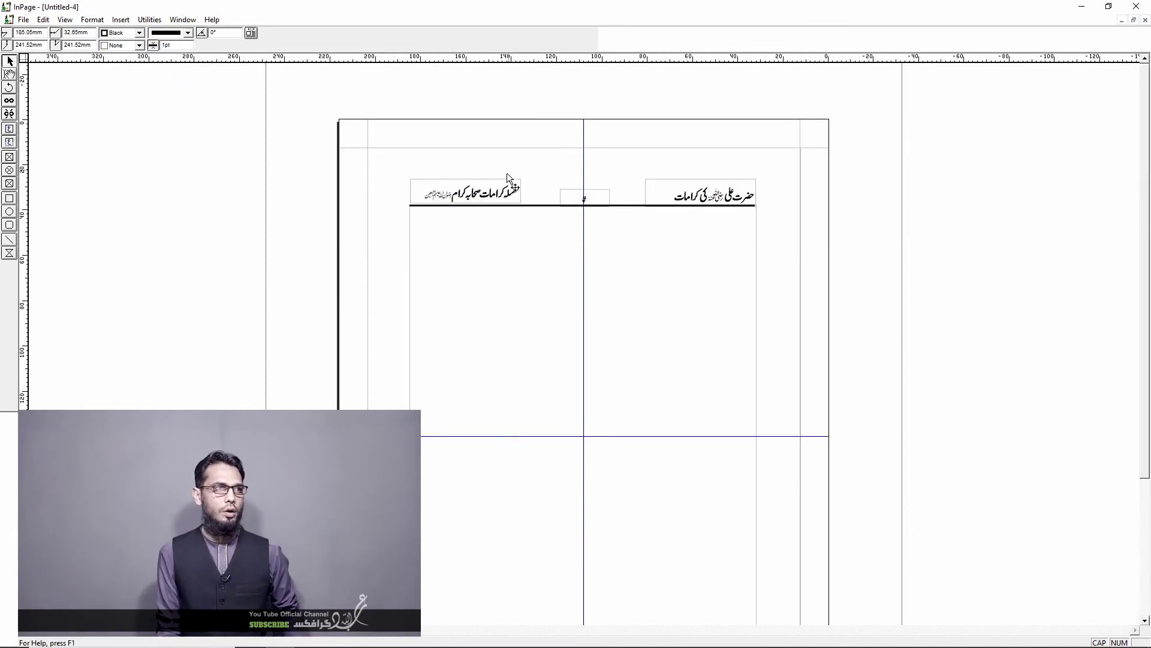
Step: Change the header line's style from solid to a double line
{"action": "left_click", "coordinate": [447, 205]}
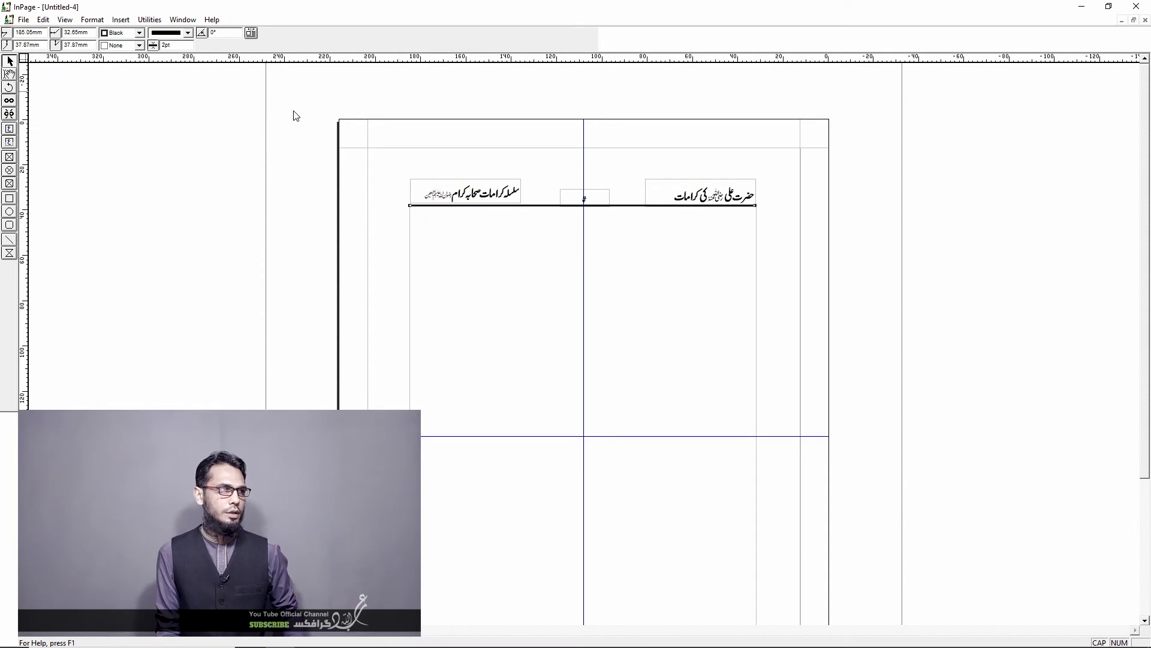
{"action": "left_click", "coordinate": [187, 32]}
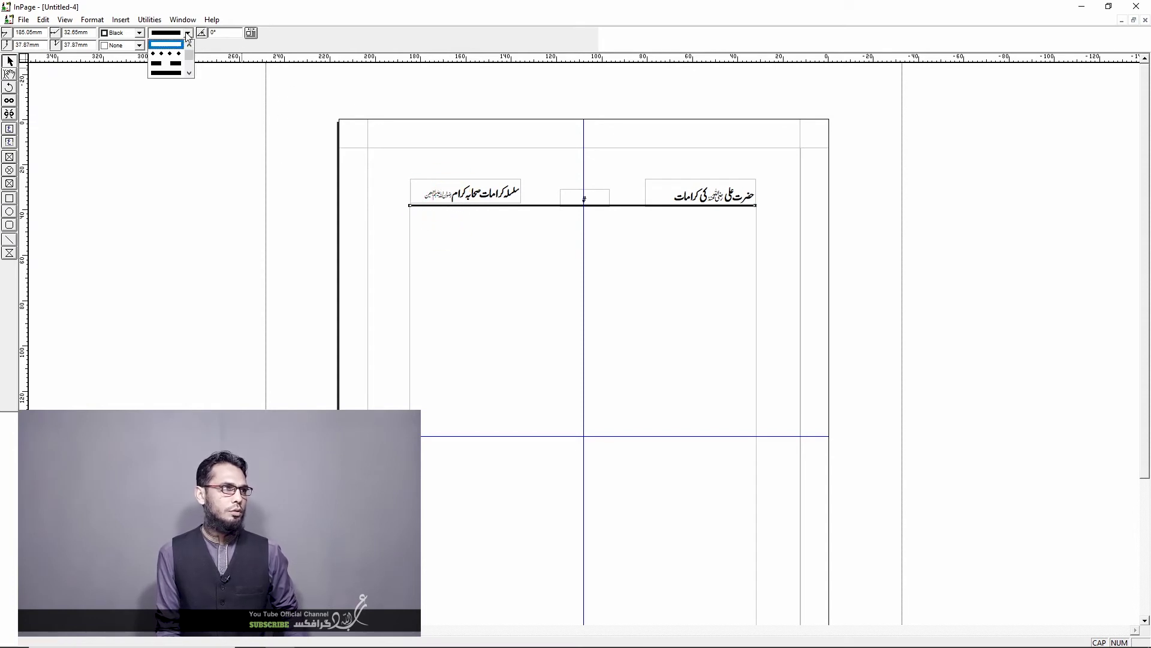
{"action": "left_click", "coordinate": [190, 73]}
{"action": "left_click", "coordinate": [190, 73]}
{"action": "left_click", "coordinate": [169, 63]}
{"action": "left_click", "coordinate": [484, 234]}
{"action": "left_click", "coordinate": [378, 285]}
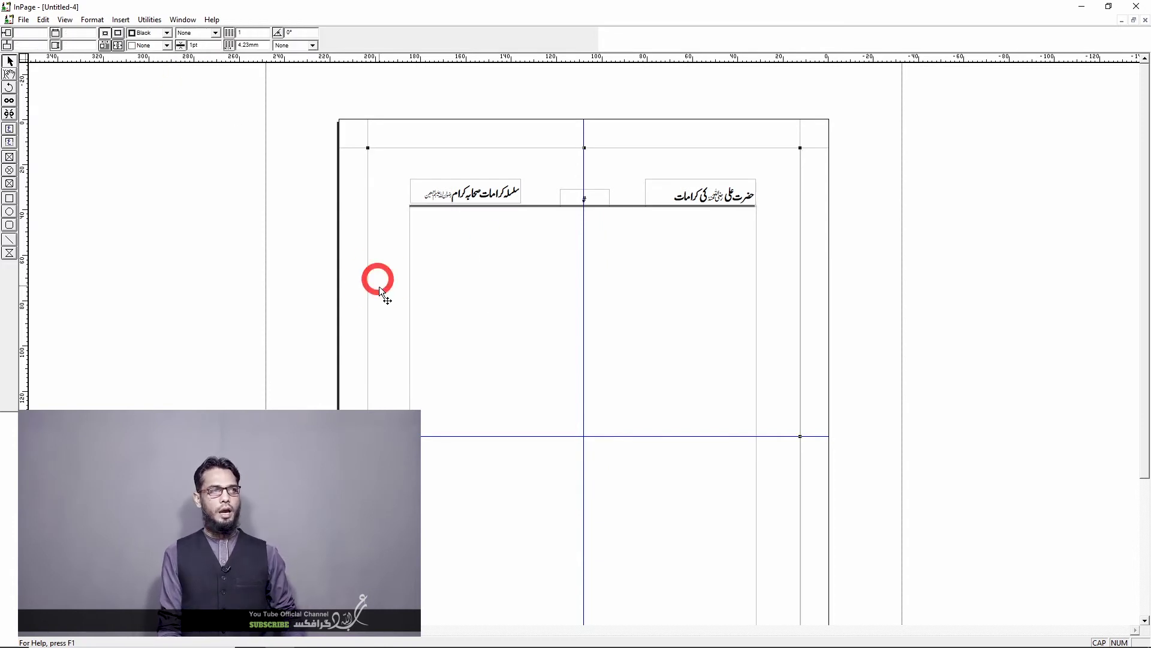
Step: Switch from the master page to page 1 and remove its vertical centre guide
{"action": "left_click", "coordinate": [27, 630]}
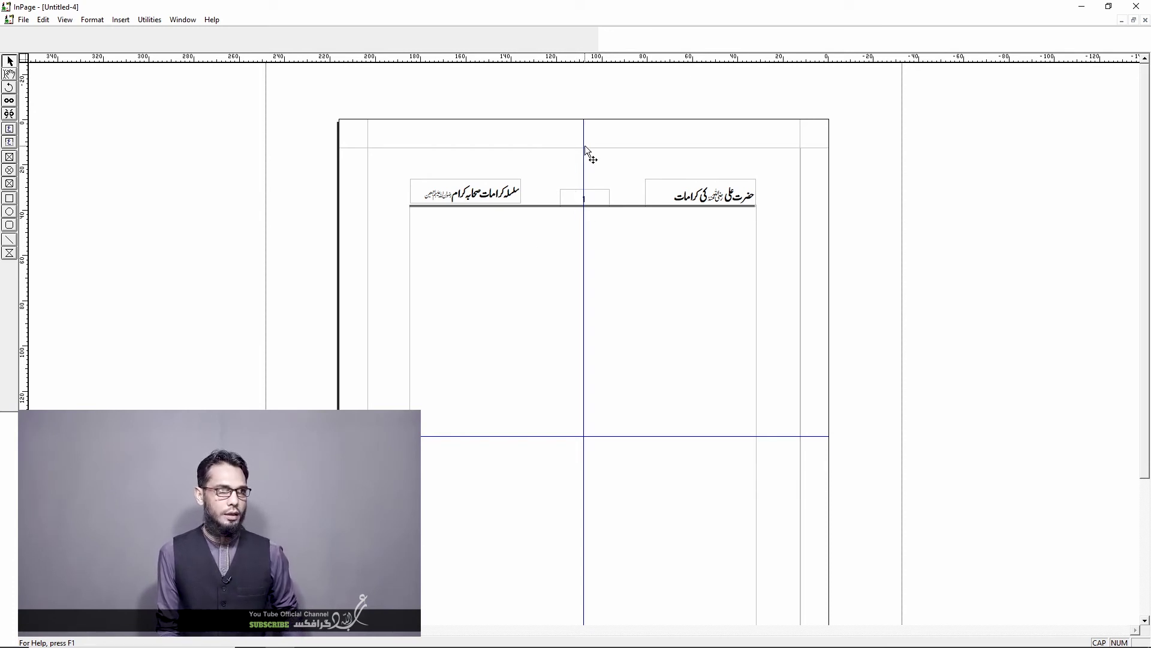
{"action": "left_click_drag", "start_coordinate": [585, 146], "coordinate": [1000, 138]}
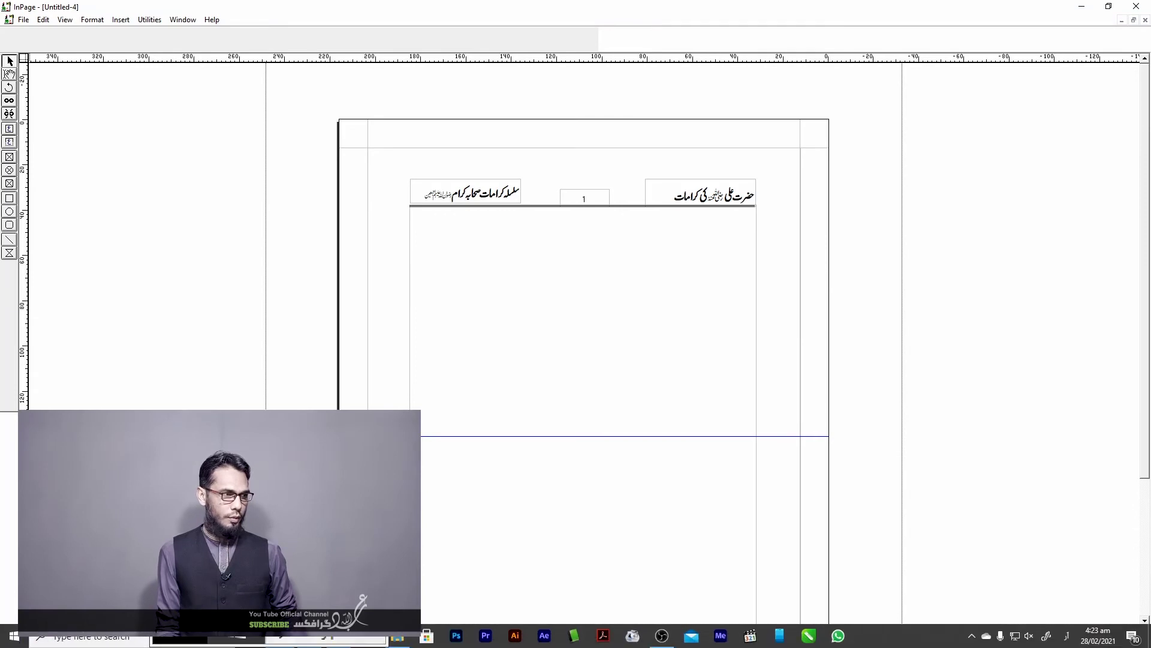
Step: Go back to the master page and make the page number placeholder in the header bold
{"action": "left_click", "coordinate": [22, 629]}
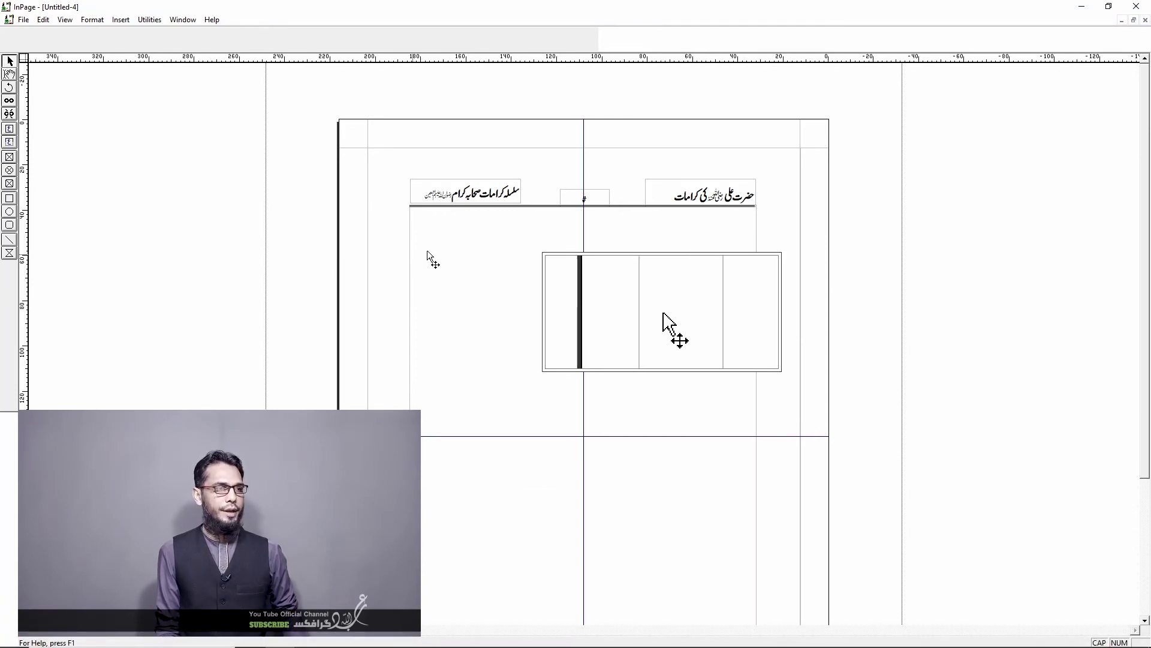
{"action": "left_click", "coordinate": [591, 201]}
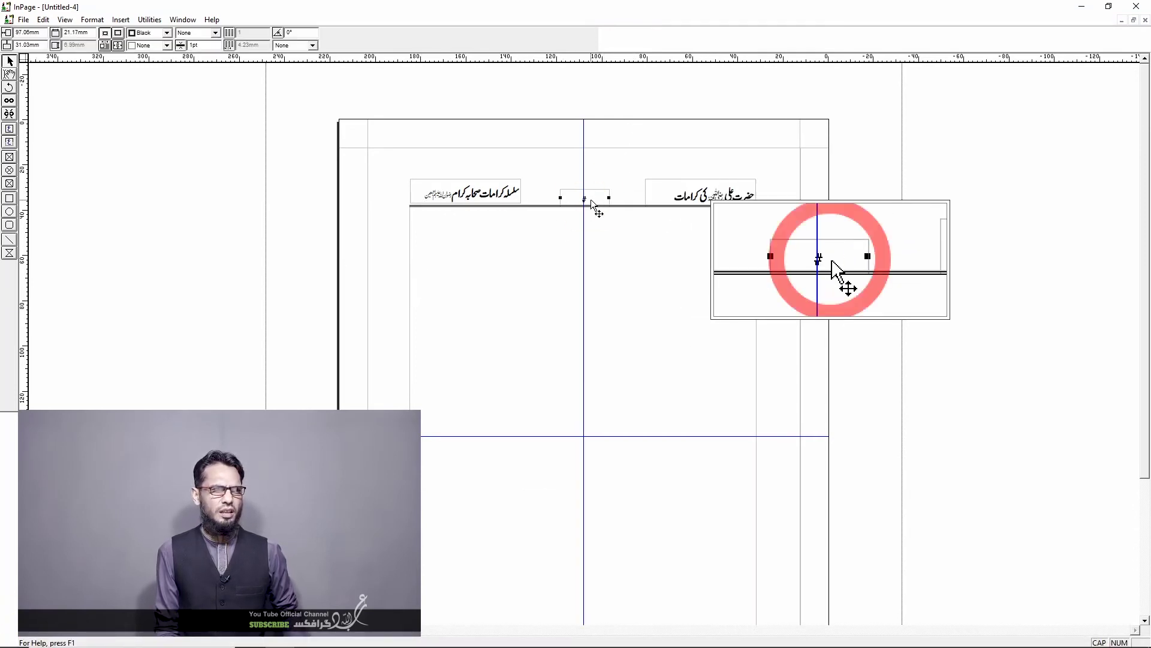
{"action": "left_click", "coordinate": [9, 74]}
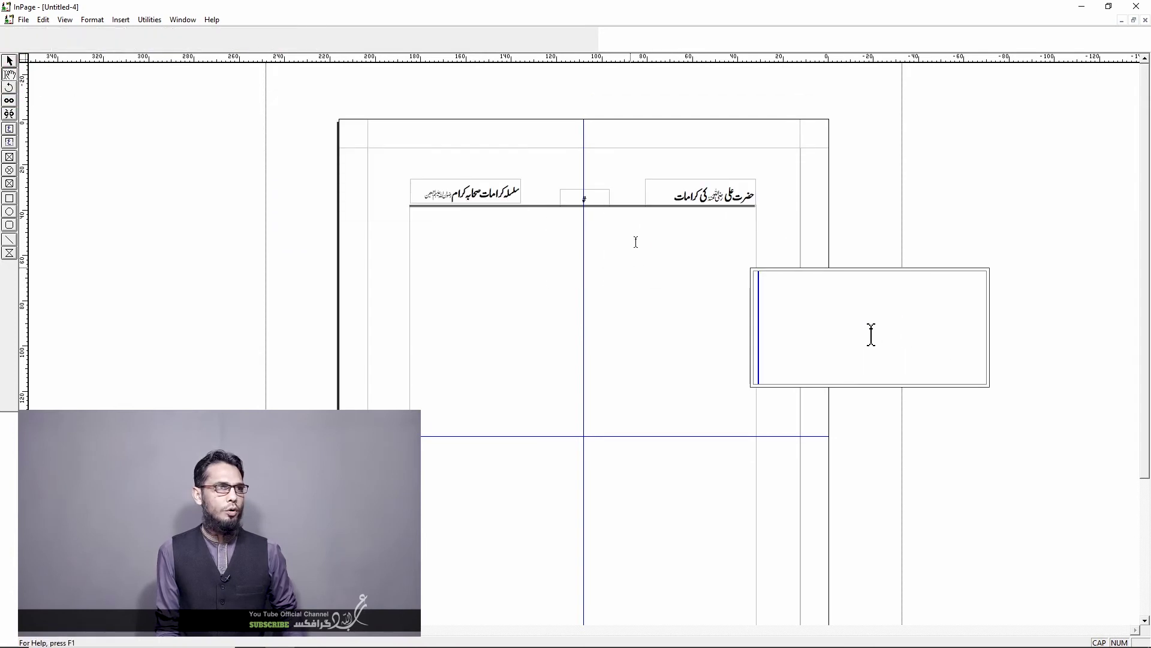
{"action": "double_click", "coordinate": [590, 199]}
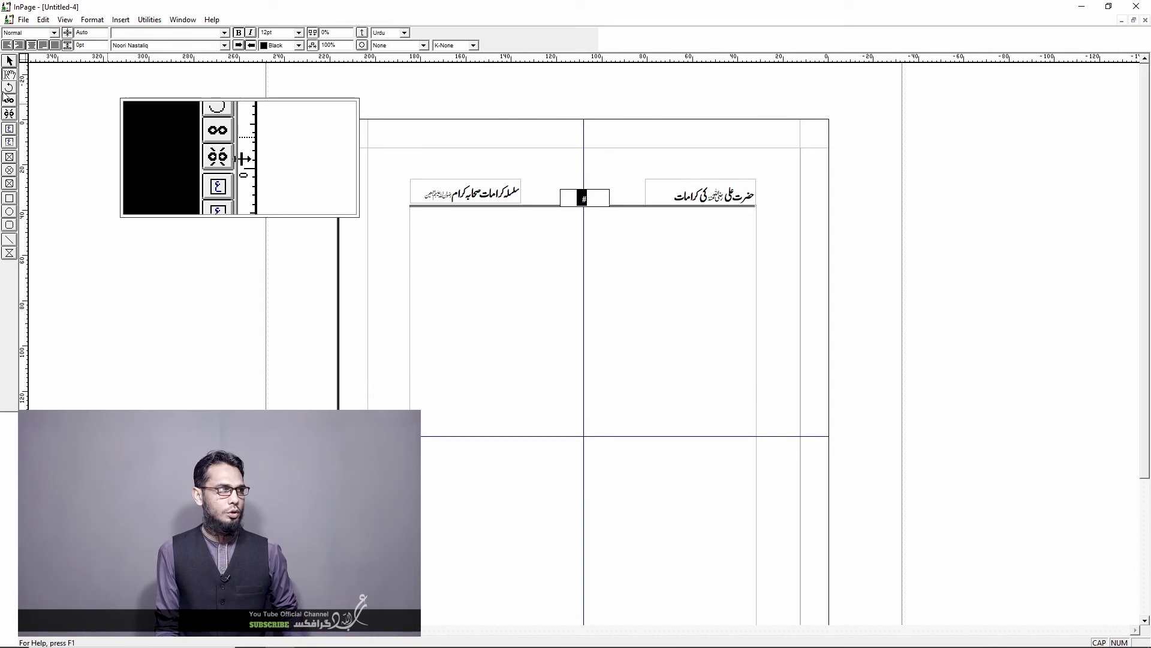
{"action": "left_click", "coordinate": [9, 60]}
{"action": "left_click", "coordinate": [632, 306]}
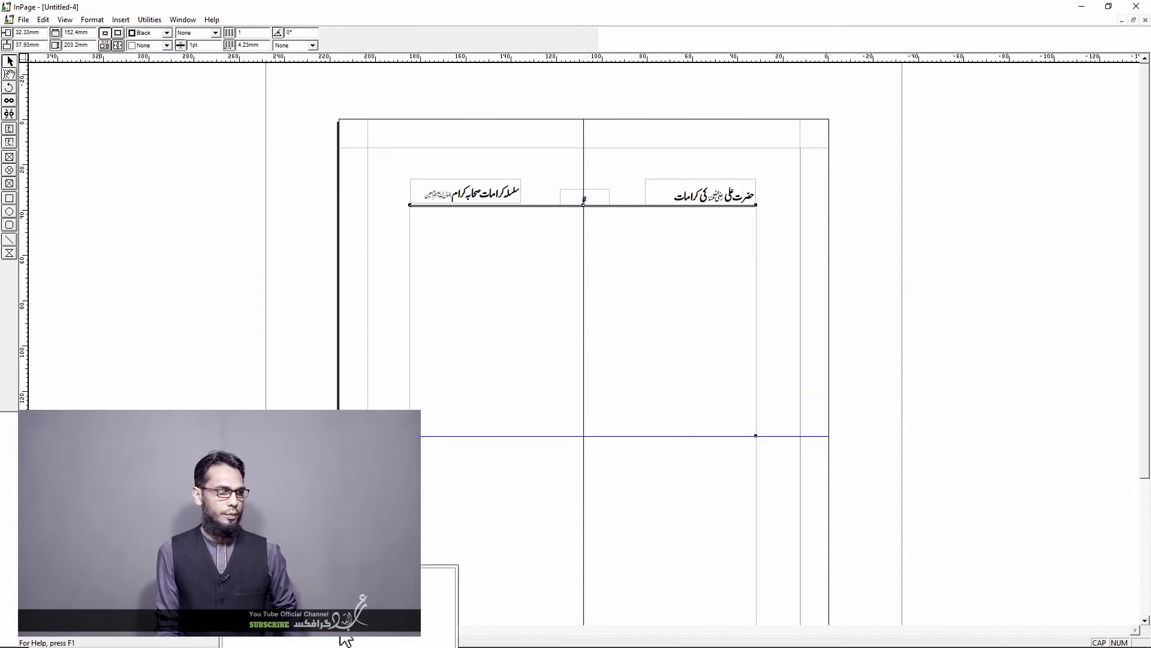
Step: Return to page 1 and fill the main text box with blank lines until the text flows onto page 2
{"action": "left_click", "coordinate": [26, 629]}
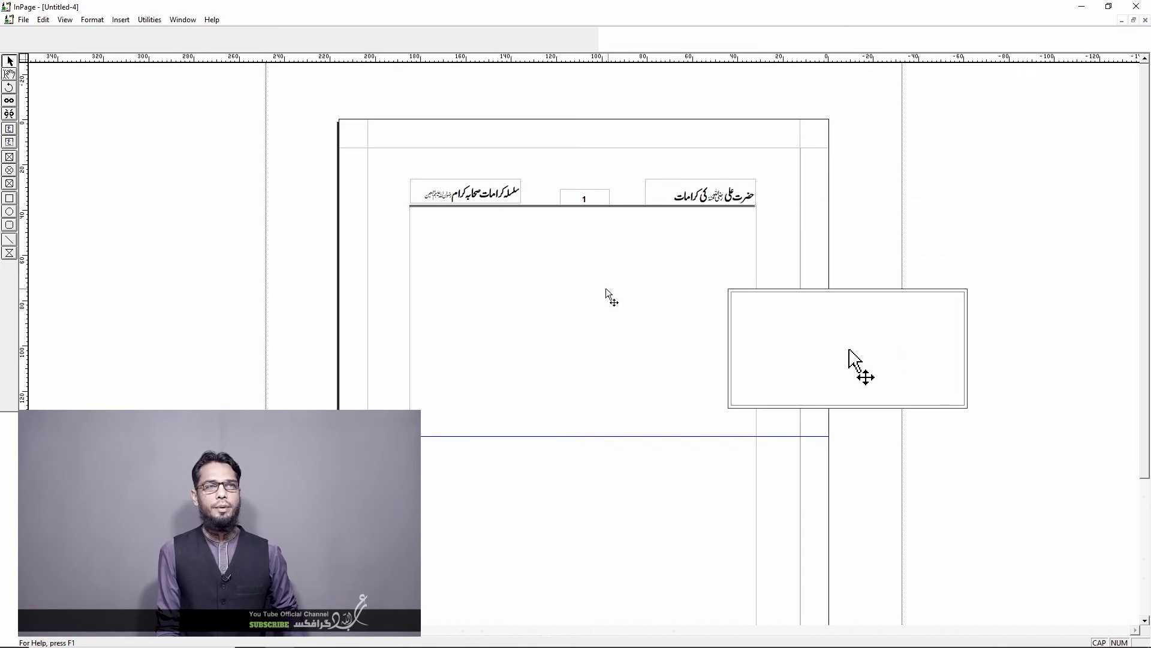
{"action": "left_click", "coordinate": [591, 318]}
{"action": "left_click", "coordinate": [9, 73]}
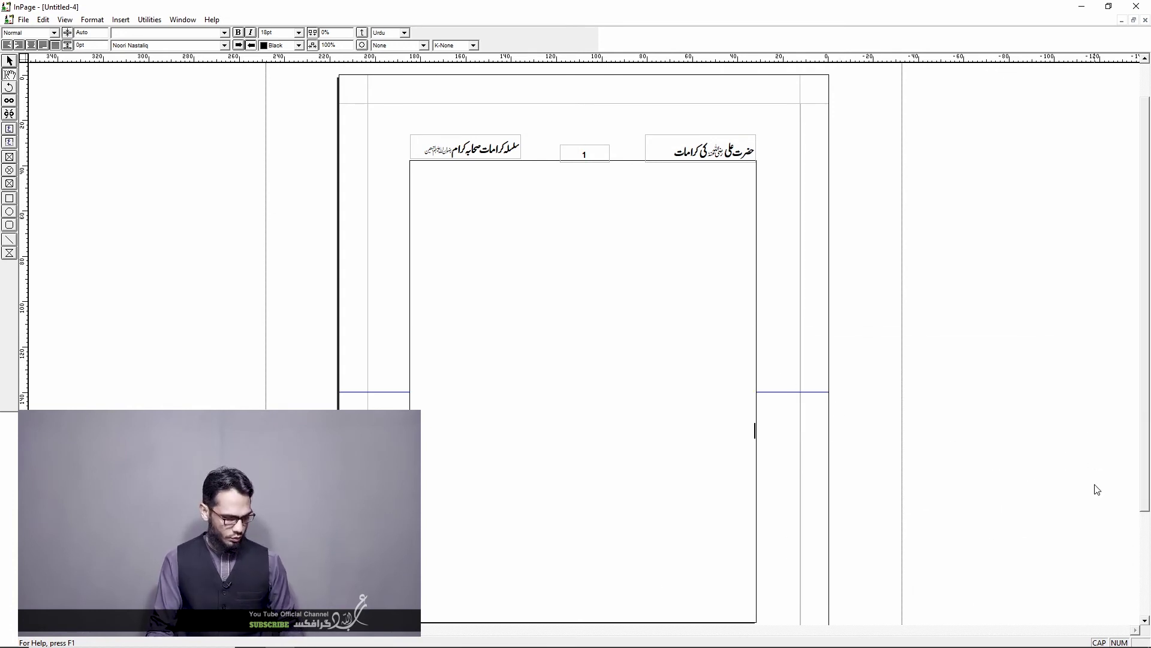
{"action": "key", "text": "Return"}
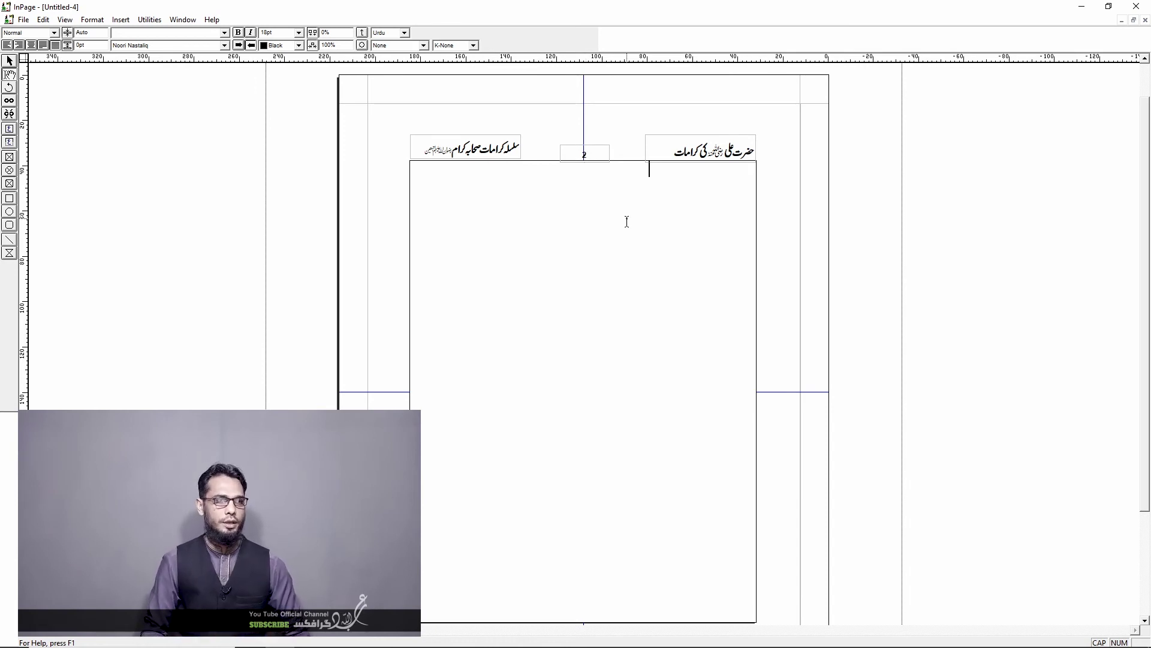
Step: Look over page 2's layout and fill its text box with blank lines until page 3 is generated
{"action": "scroll", "coordinate": [601, 310], "scroll_direction": "down", "scroll_amount": 3}
{"action": "scroll", "coordinate": [610, 487], "scroll_direction": "up", "scroll_amount": 4}
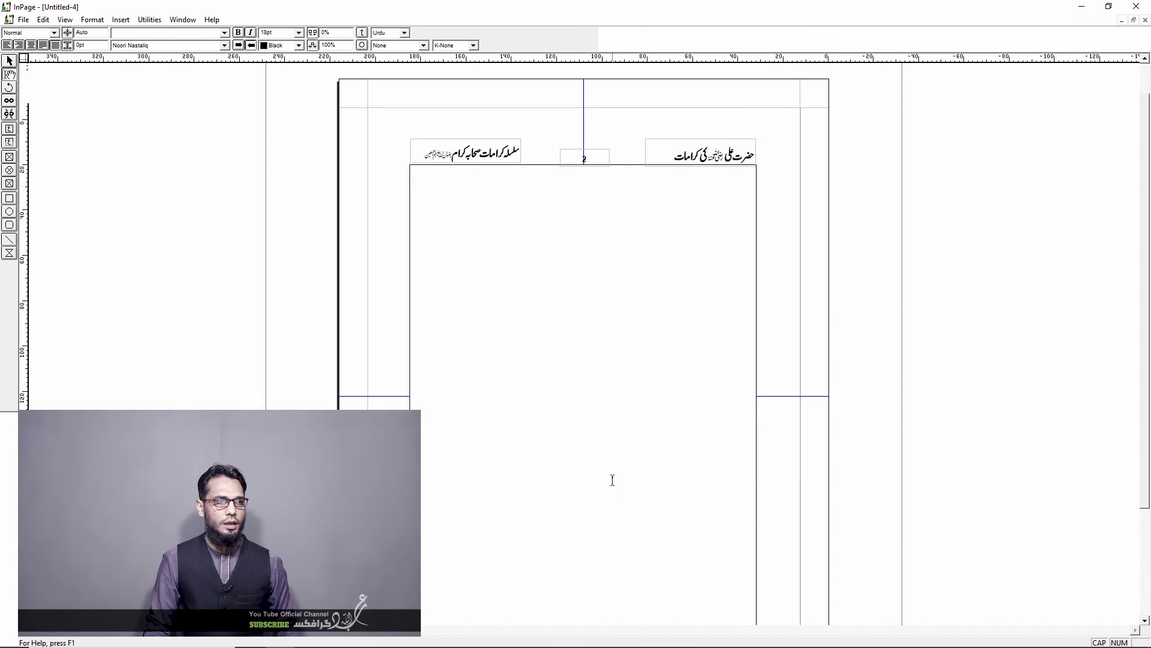
{"action": "scroll", "coordinate": [497, 309], "scroll_direction": "down", "scroll_amount": 3}
{"action": "scroll", "coordinate": [534, 324], "scroll_direction": "down", "scroll_amount": 1}
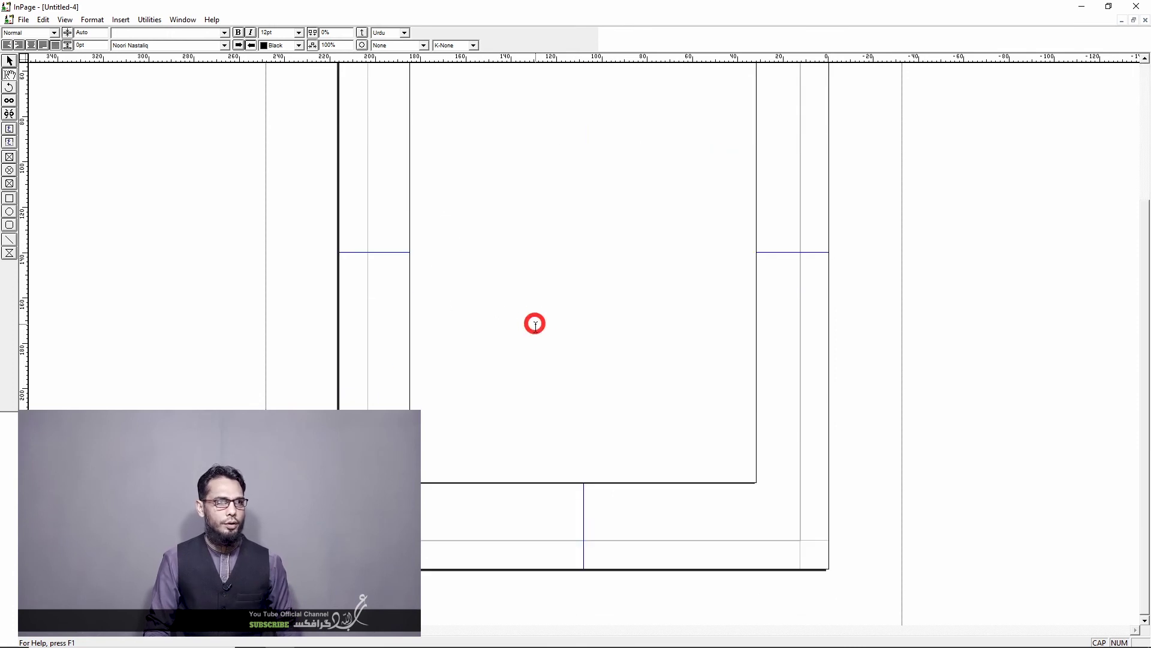
{"action": "scroll", "coordinate": [534, 326], "scroll_direction": "up", "scroll_amount": 3}
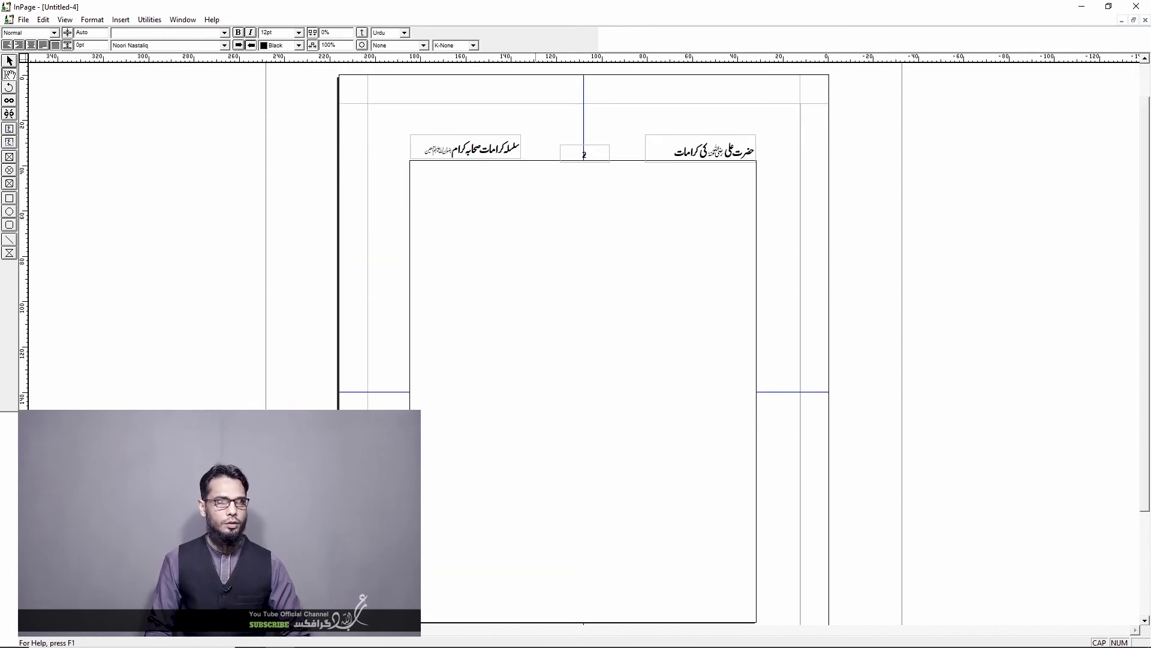
{"action": "key", "text": "Return"}
{"action": "key", "text": "Return"}
{"action": "key", "text": "Return"}
{"action": "key", "text": "Return"}
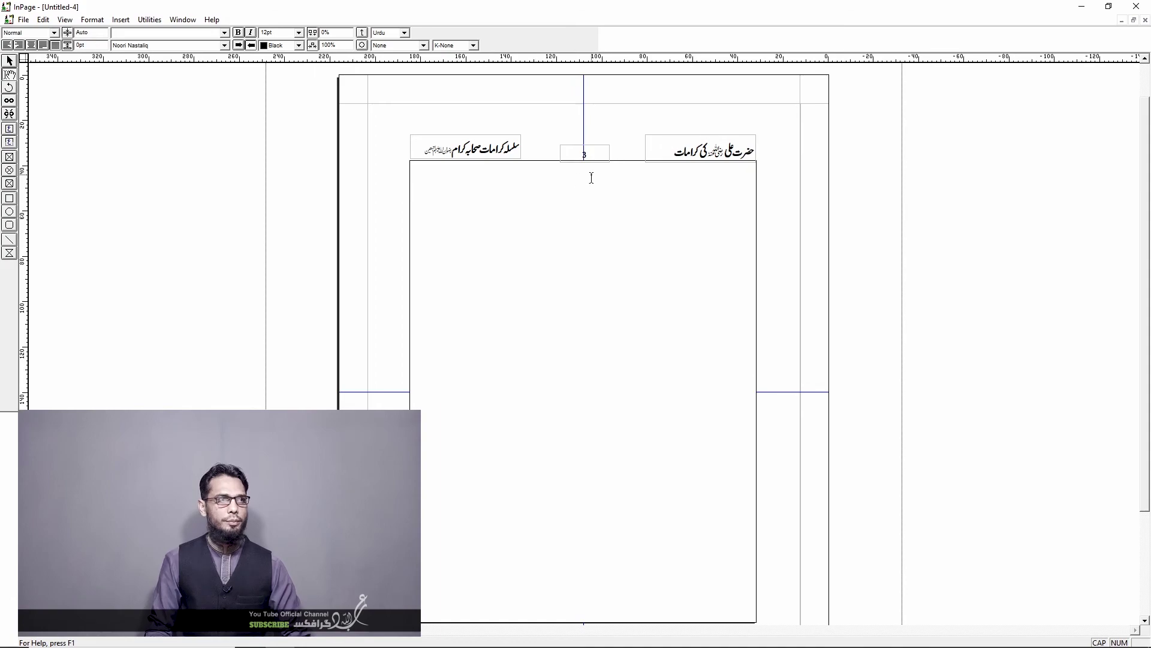